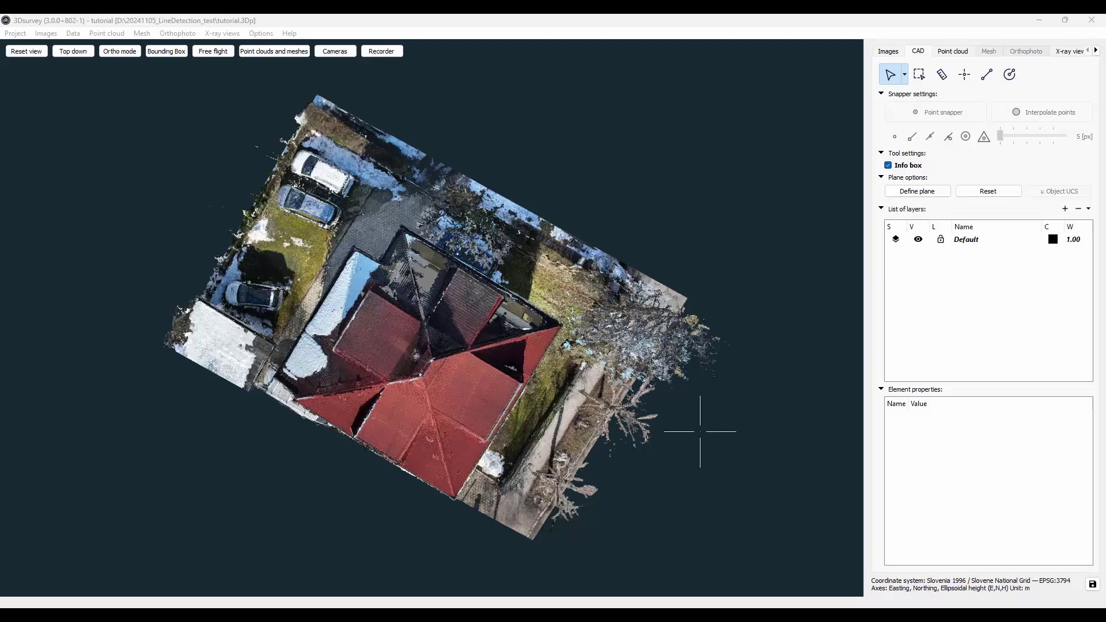
Show the Point cloud list and tilt the 3D view to see the house facade from the side.
click(953, 51)
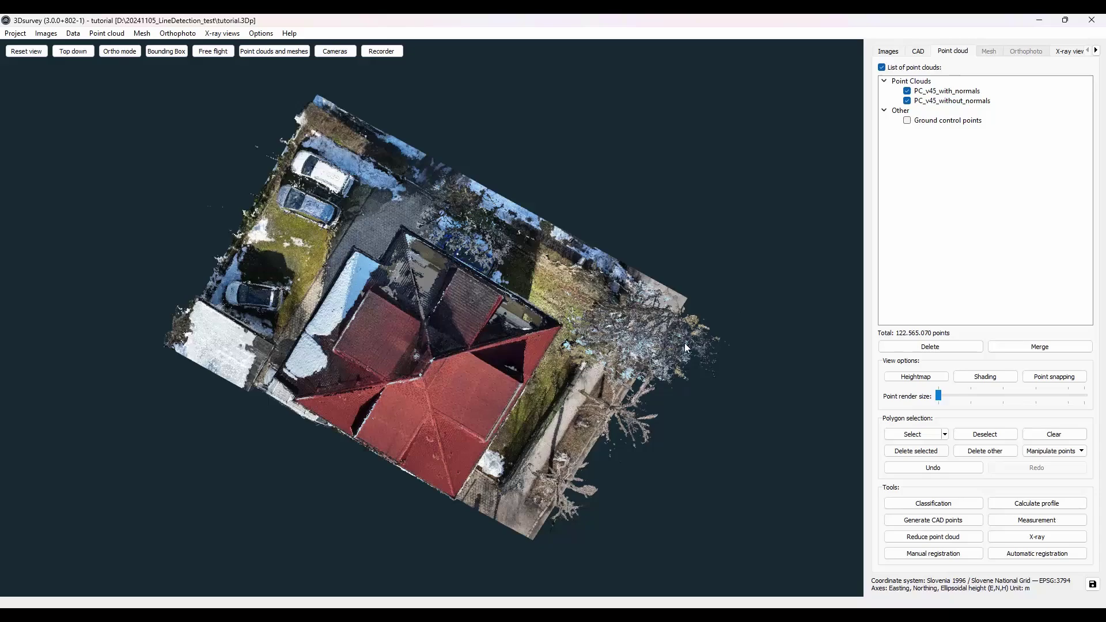
drag(629, 360, 567, 240)
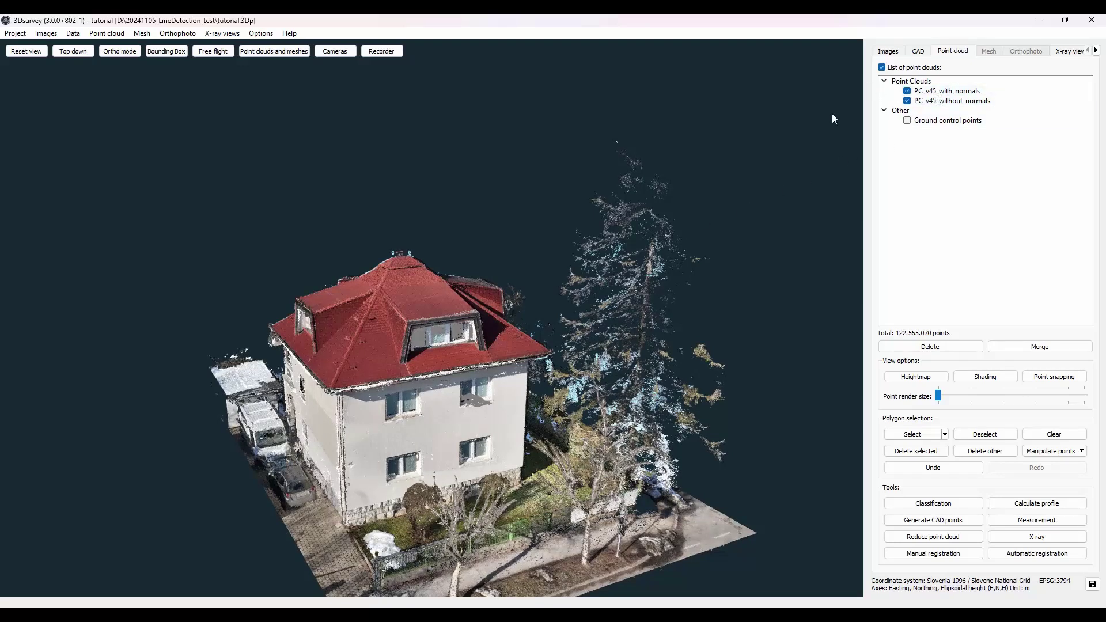
Compare the with-normals and without-normals clouds under shaded rendering, then display both again.
click(907, 101)
click(907, 100)
click(906, 90)
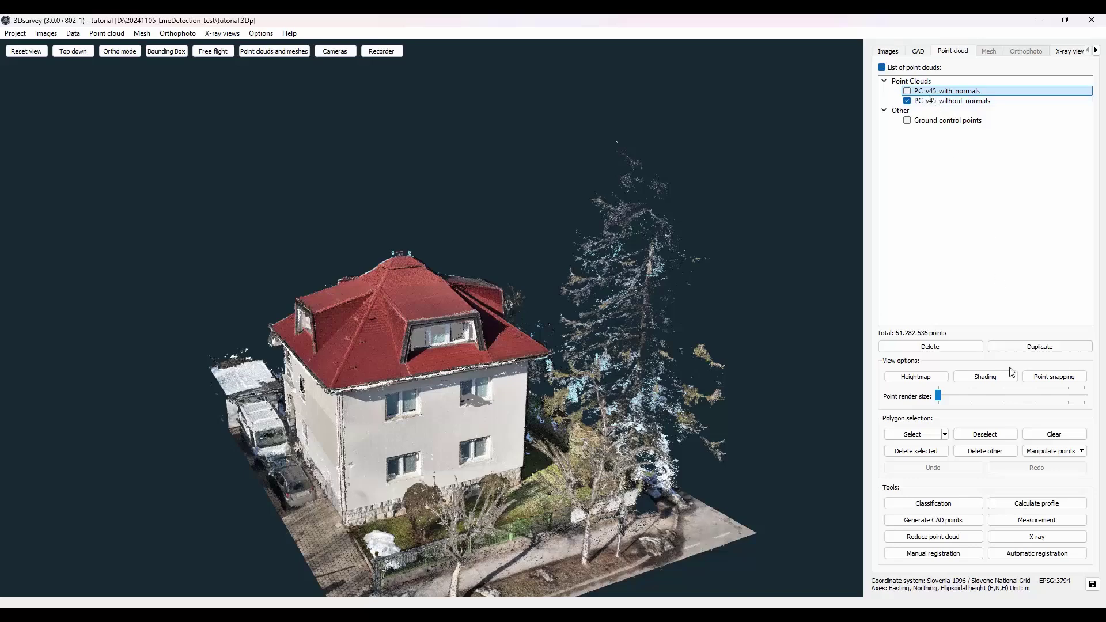
click(985, 377)
click(906, 91)
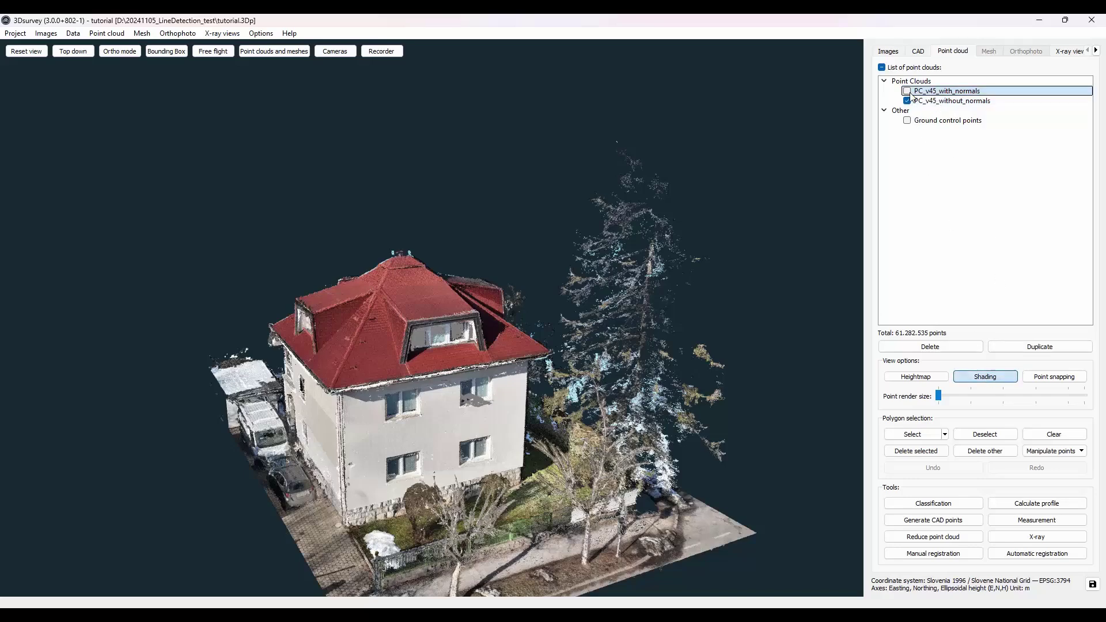
click(907, 101)
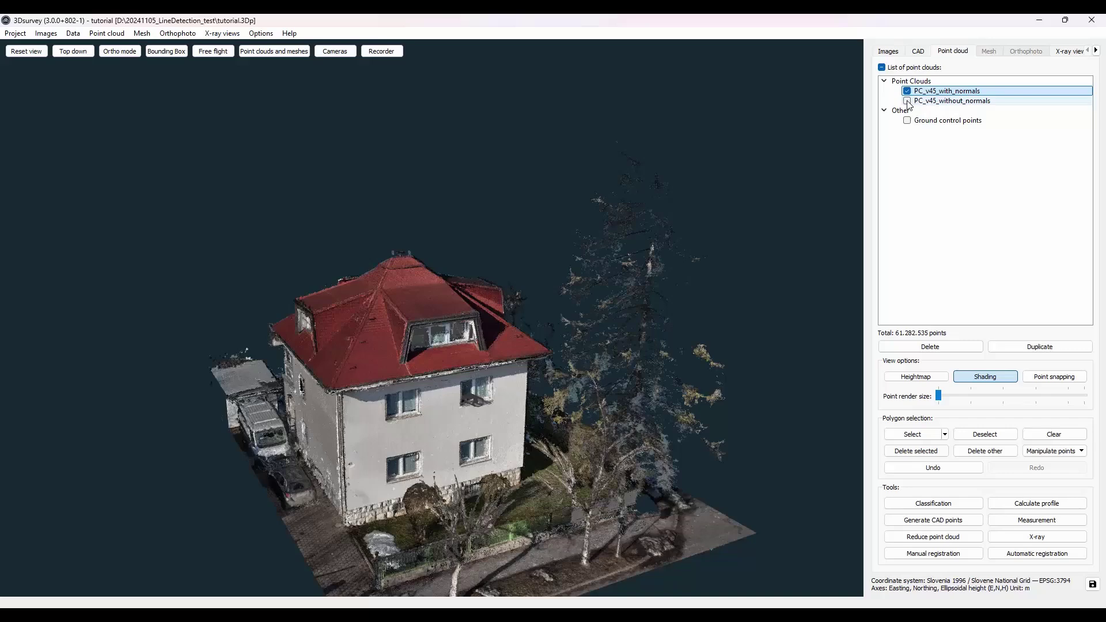
click(907, 101)
click(907, 91)
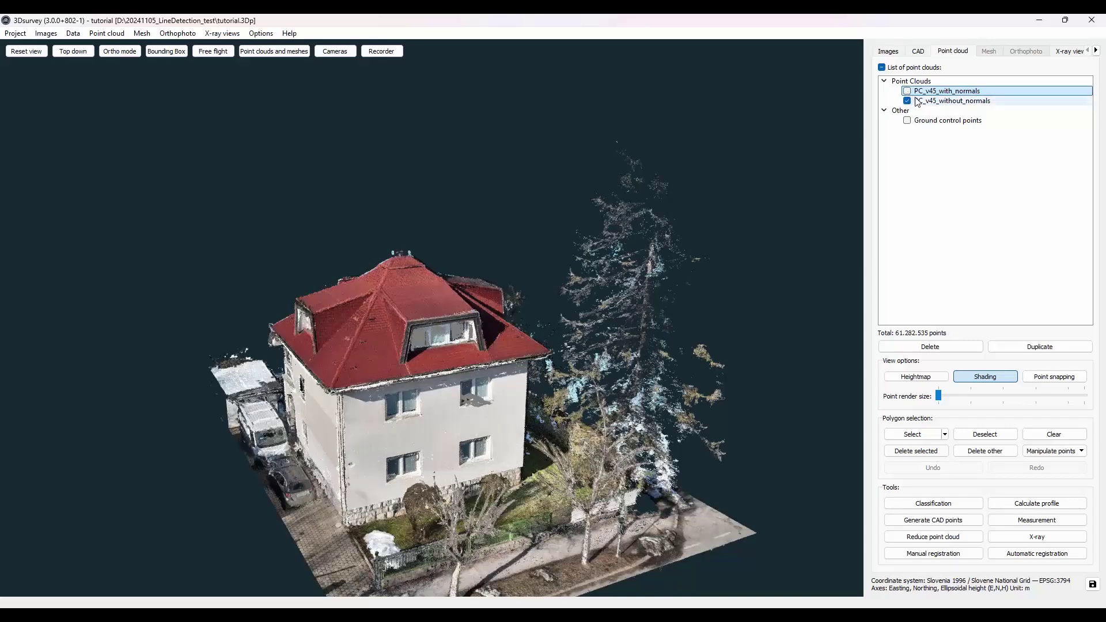
click(907, 91)
Open and dismiss the options menus of PC_v45_with_normals and PC_v45_without_normals without running anything.
right_click(933, 94)
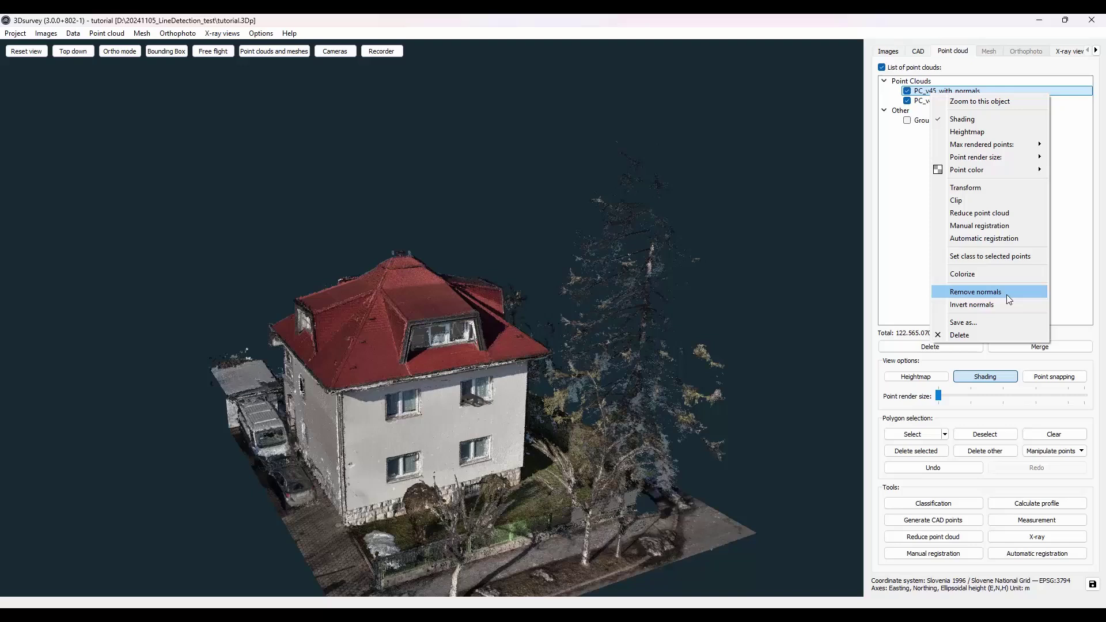
click(931, 102)
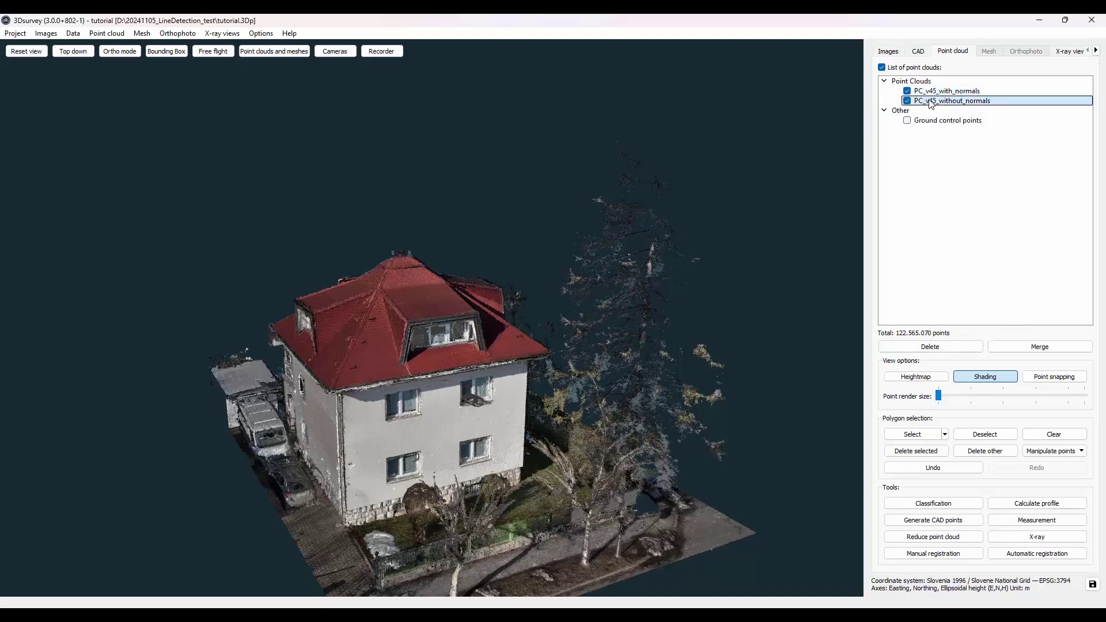
right_click(931, 103)
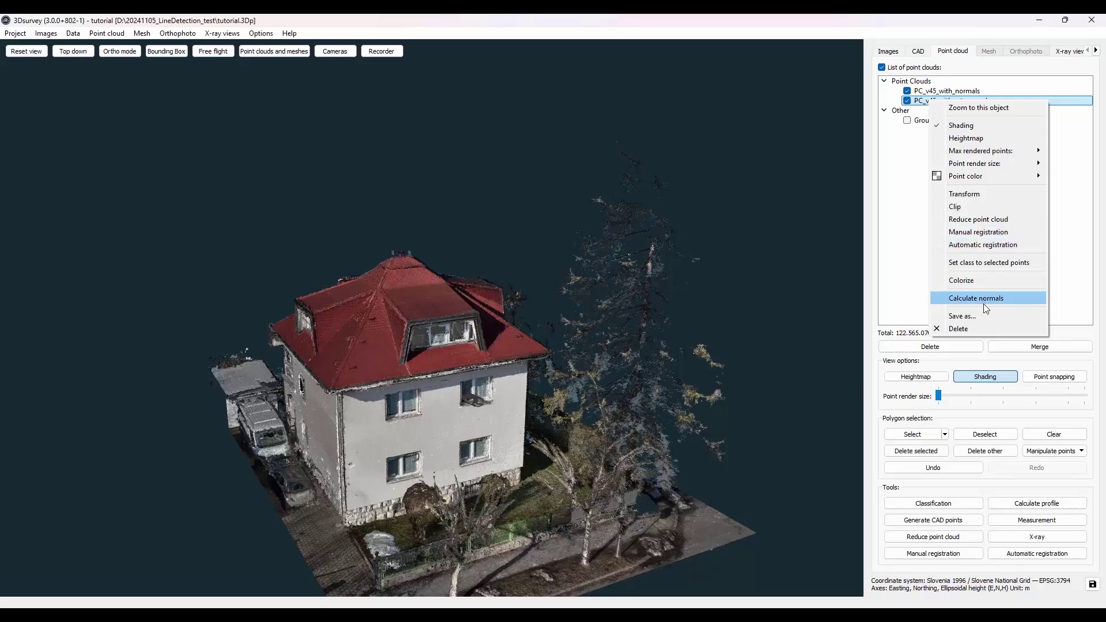
click(917, 102)
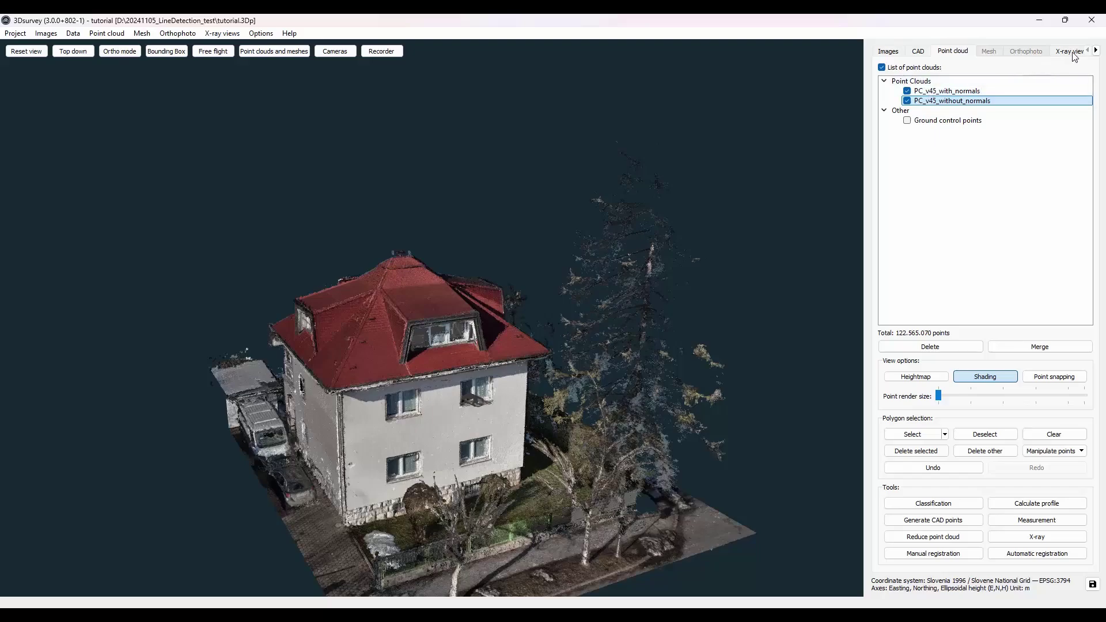
click(1067, 53)
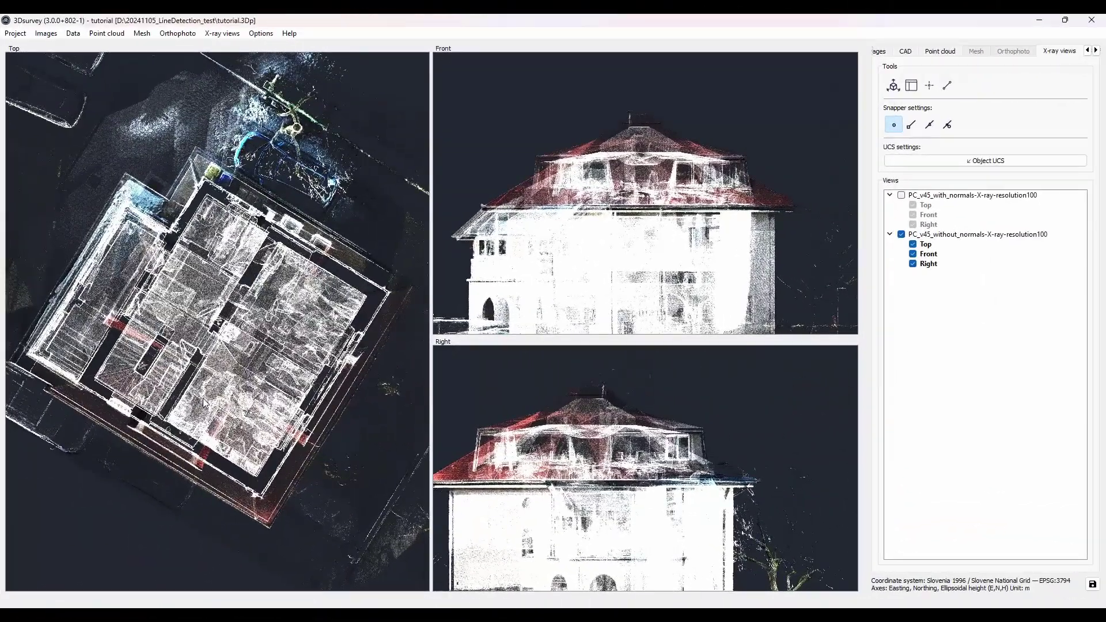
scroll(301, 331, up, 5)
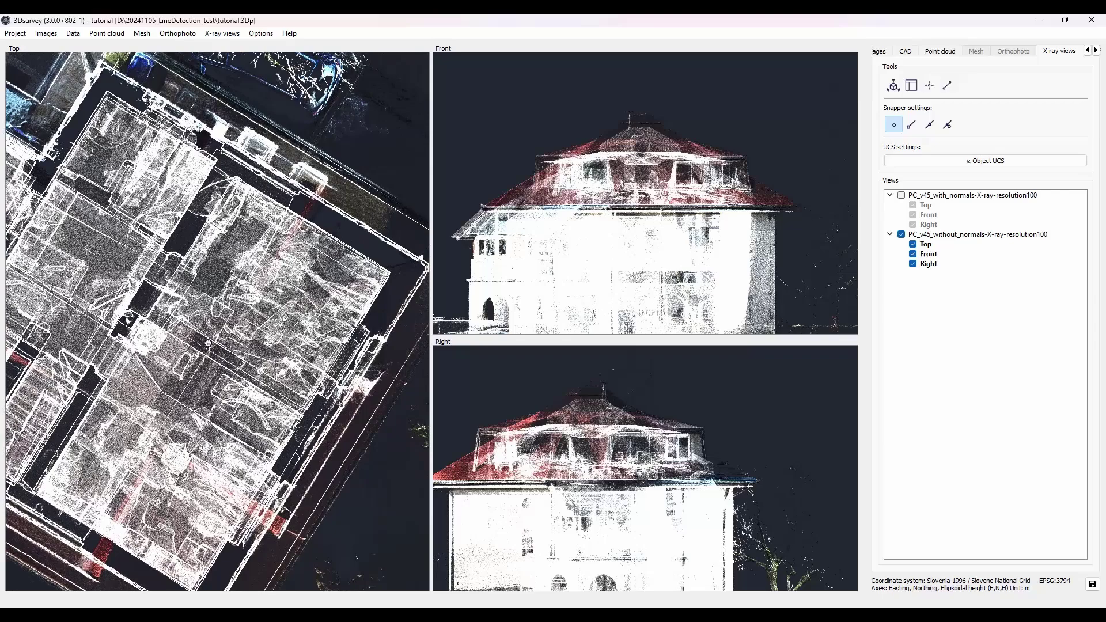
scroll(303, 333, up, 3)
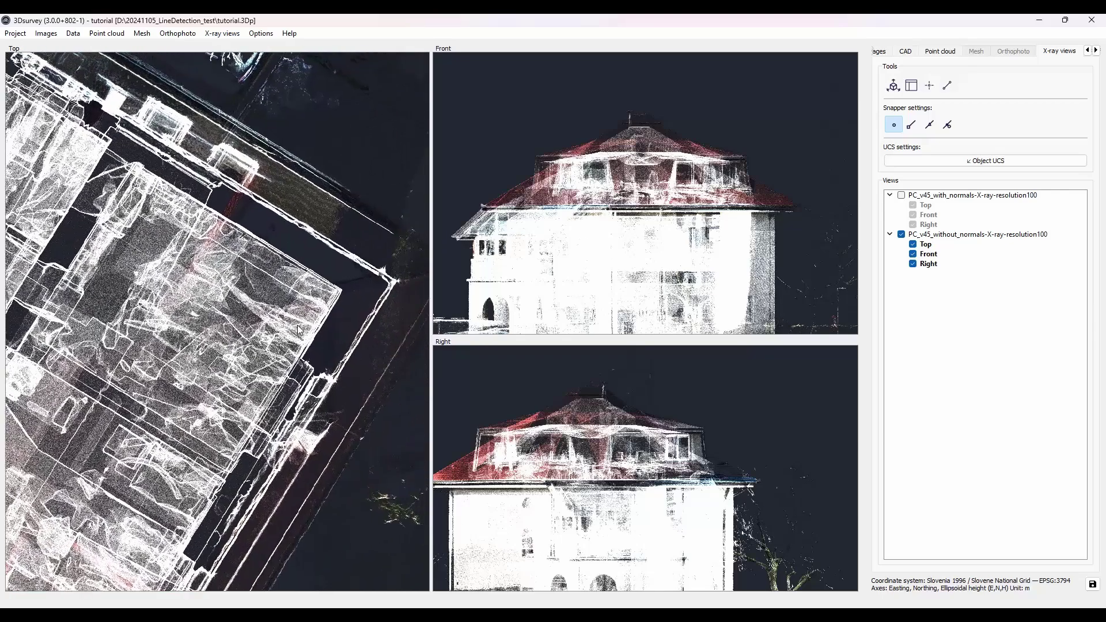
scroll(667, 264, up, 1)
drag(600, 479, 613, 393)
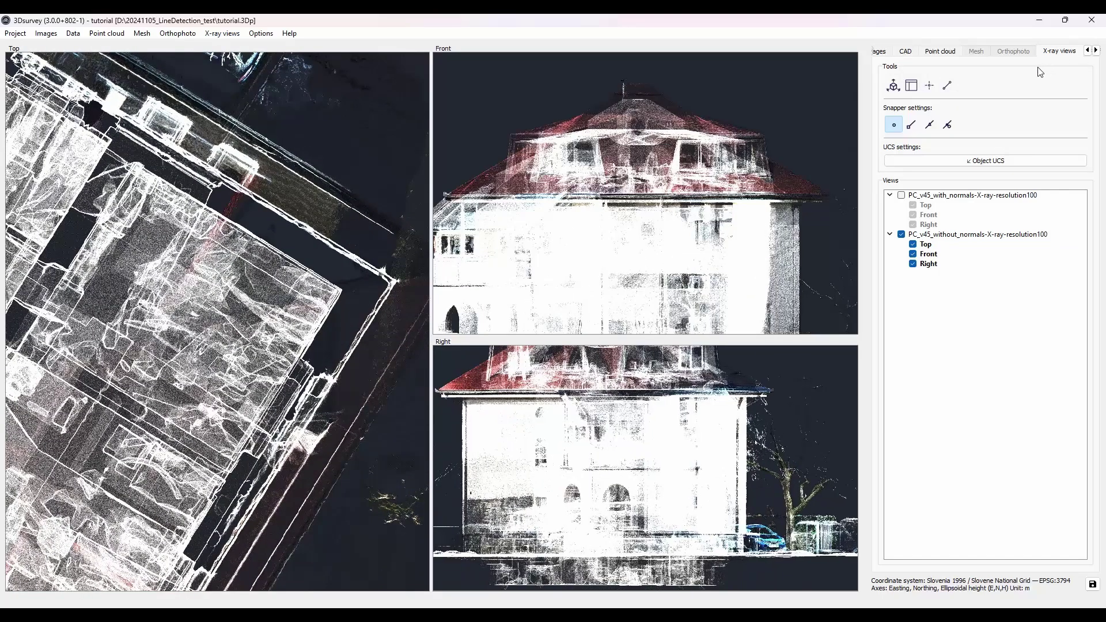
click(901, 195)
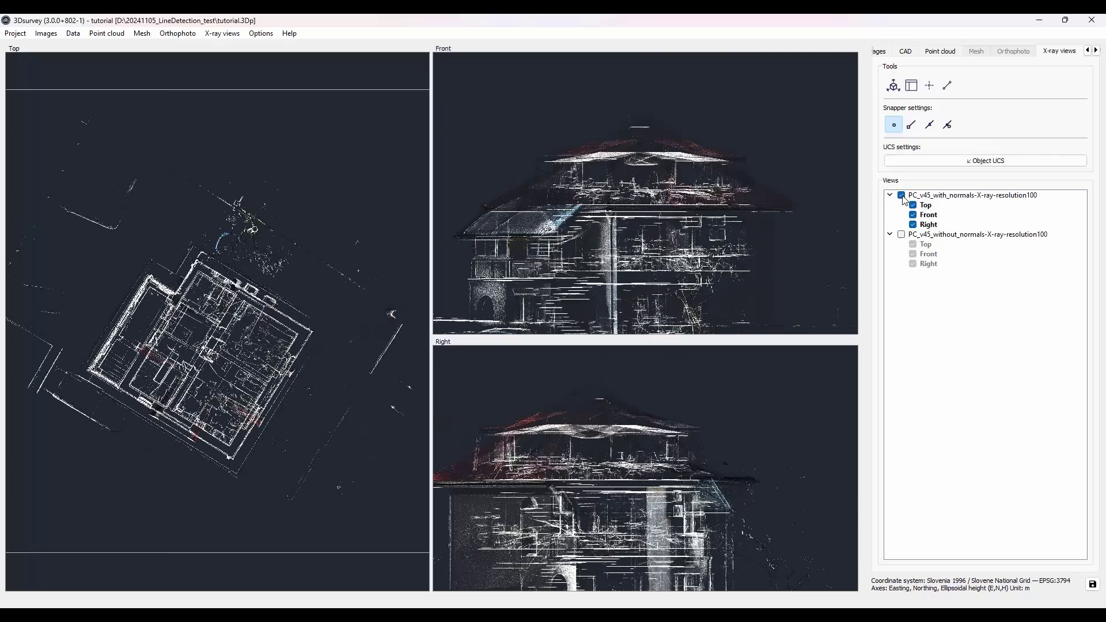
scroll(306, 351, up, 3)
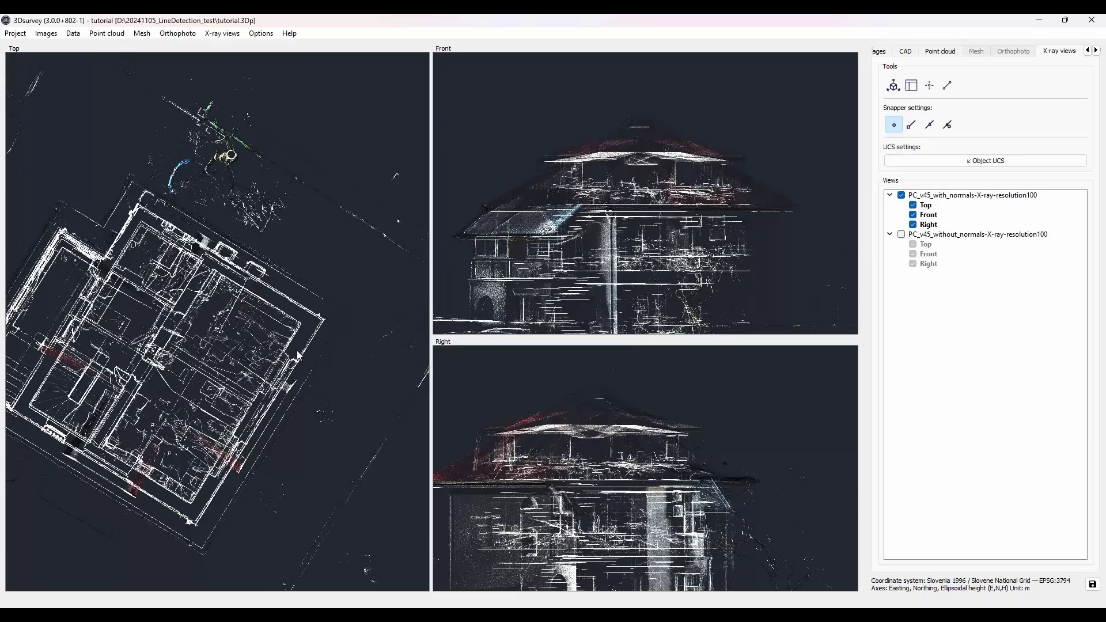
scroll(274, 378, up, 5)
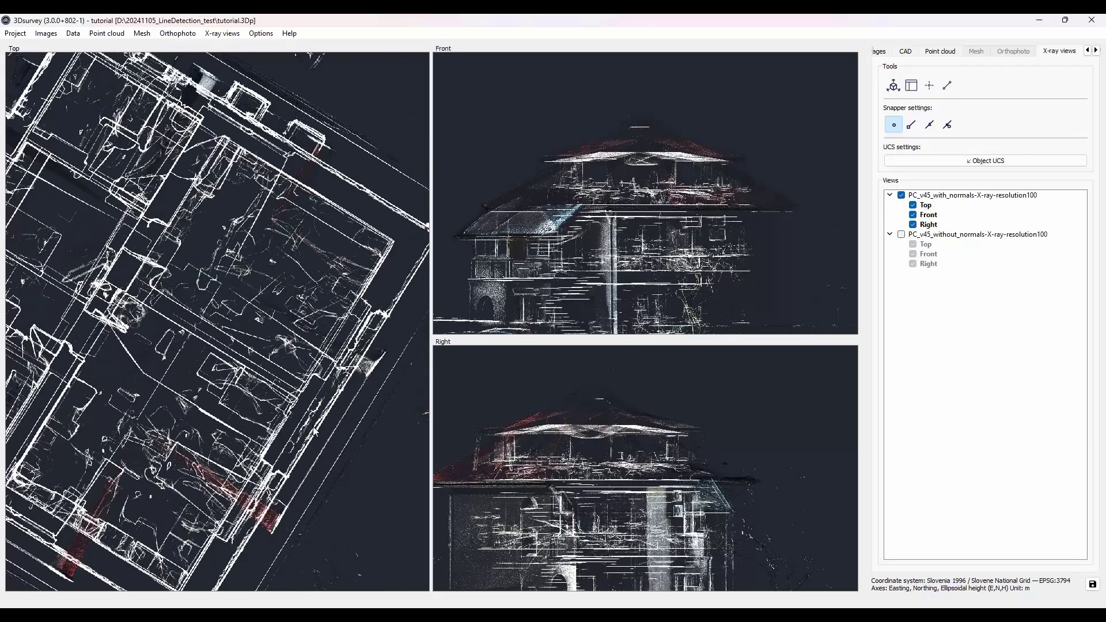
drag(313, 429, 336, 353)
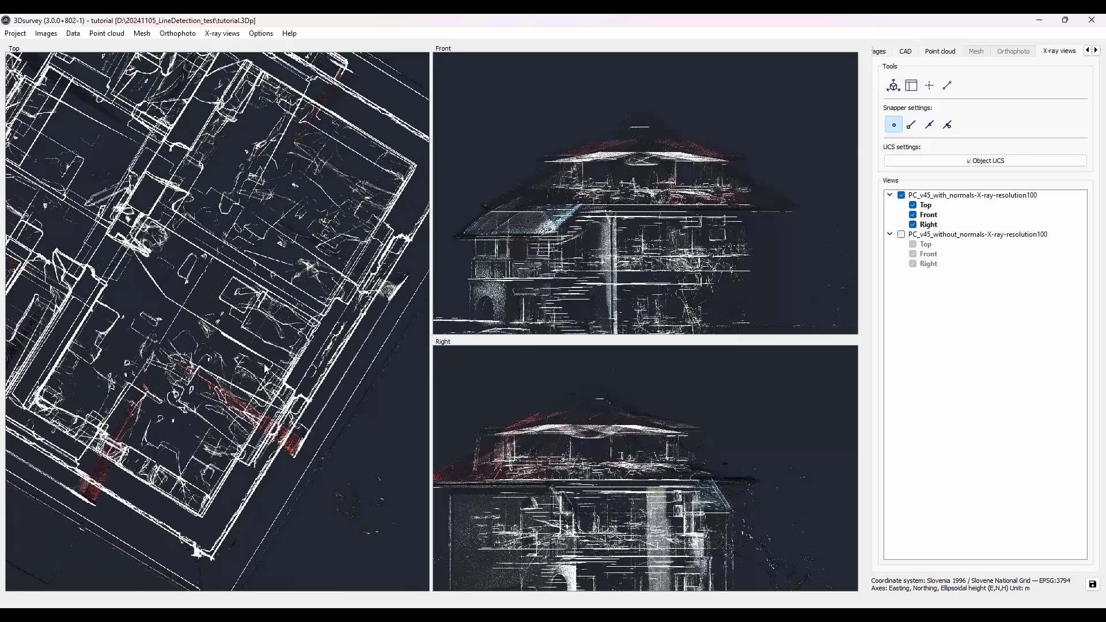
drag(266, 369, 311, 348)
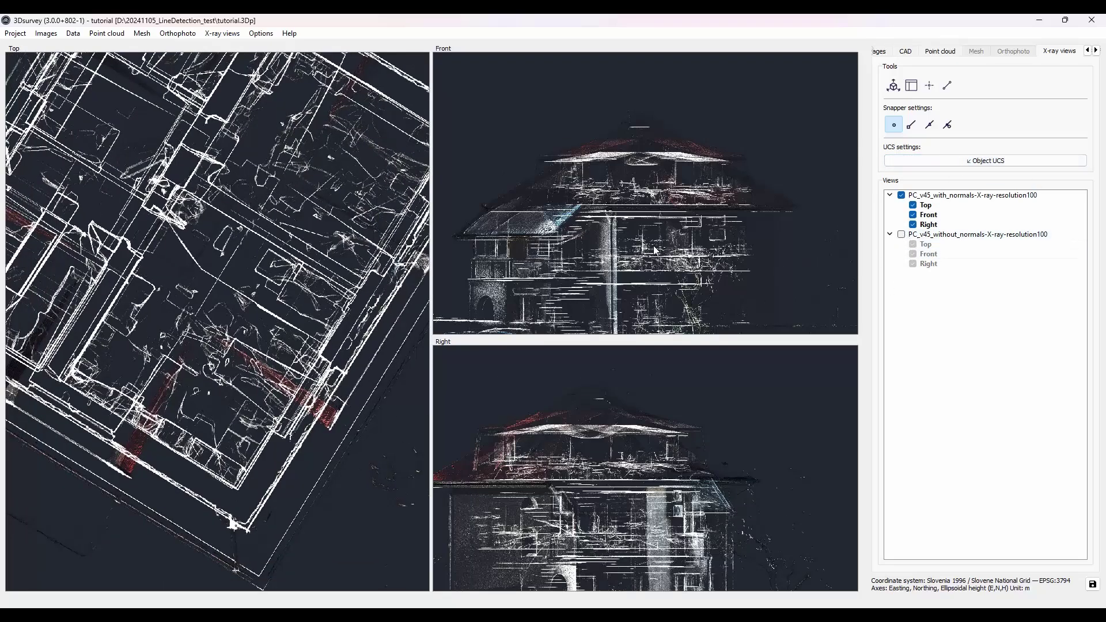
Calculate normals for PC_v45_without_normals with simplified cloud relative size 0 and 20 nearest neighbours.
click(940, 52)
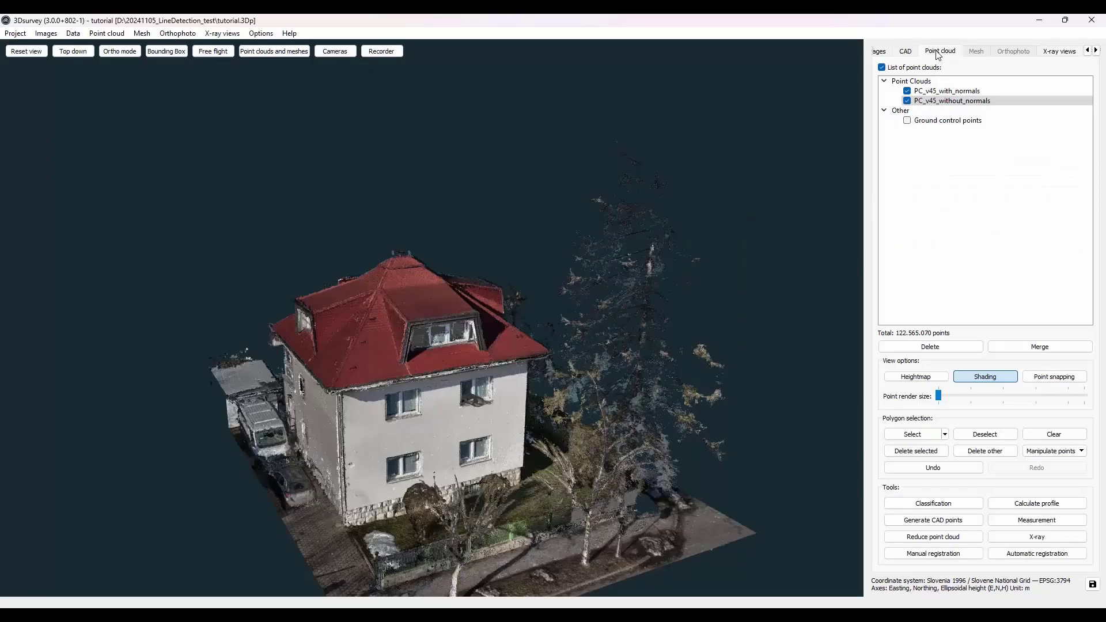
right_click(942, 107)
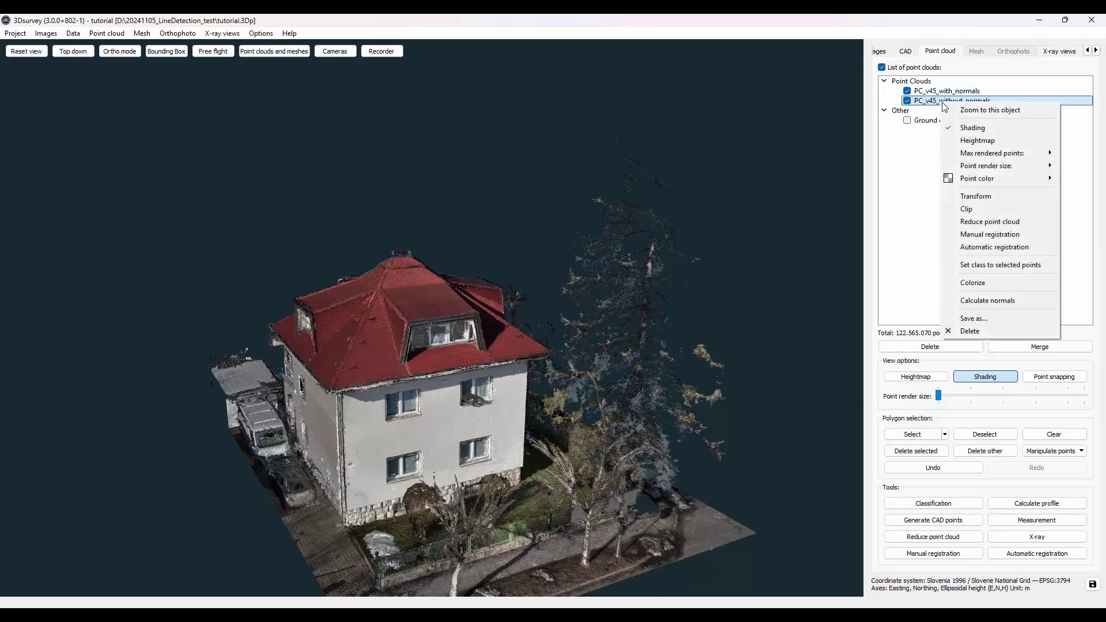
click(998, 301)
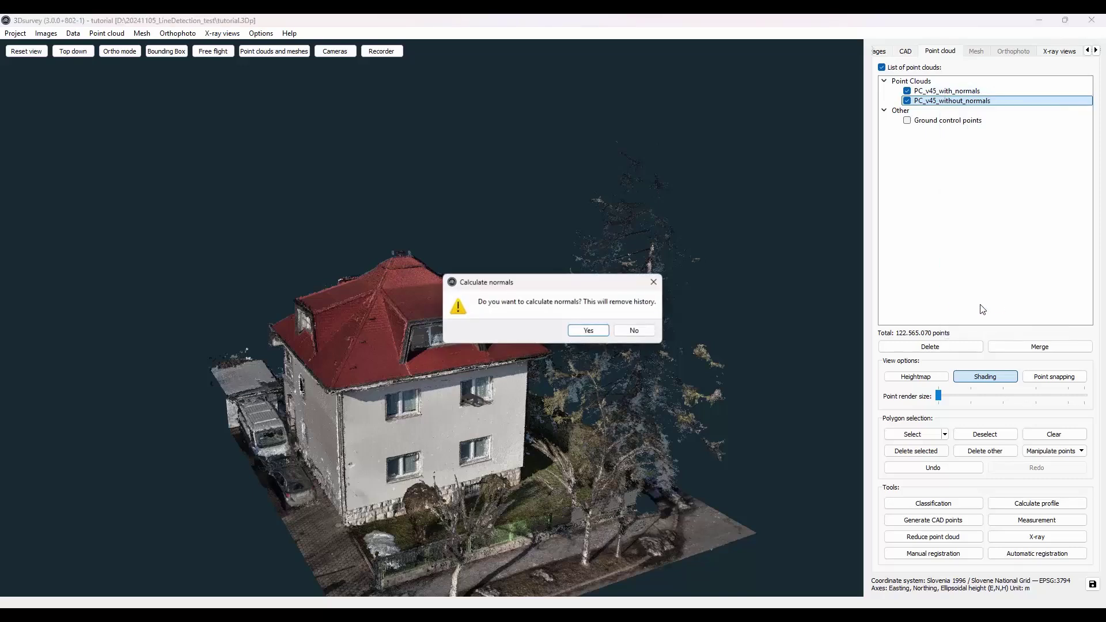
click(590, 338)
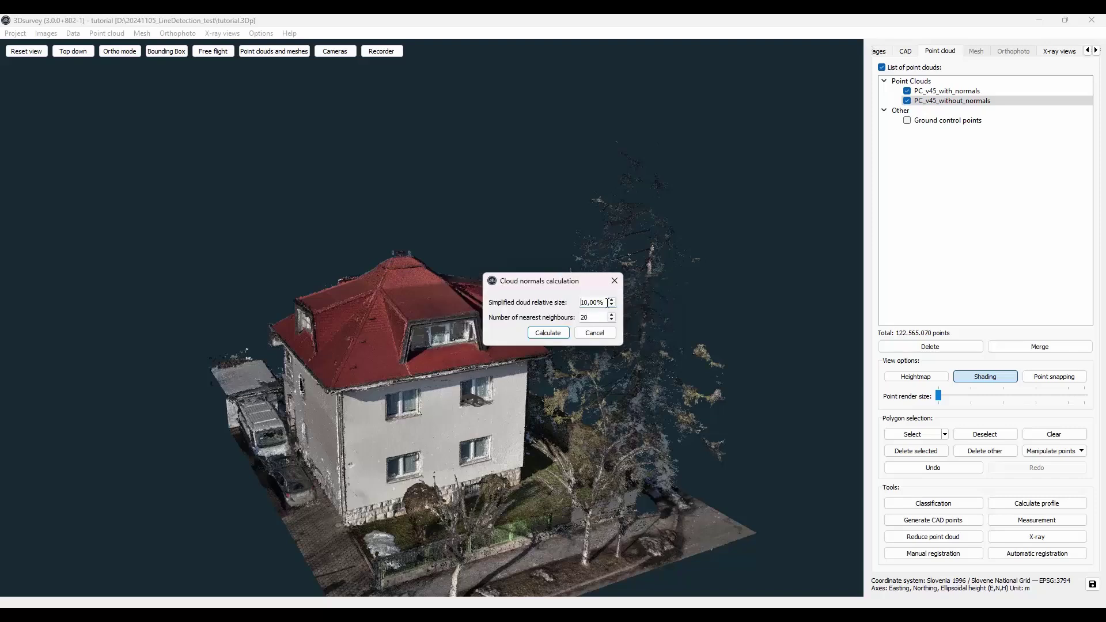
double_click(594, 300)
text(0)
click(601, 320)
Cancel the normals job and generate PC_v45_with_normals X-ray views at 1 cm/px with 90% colour transparency.
click(604, 332)
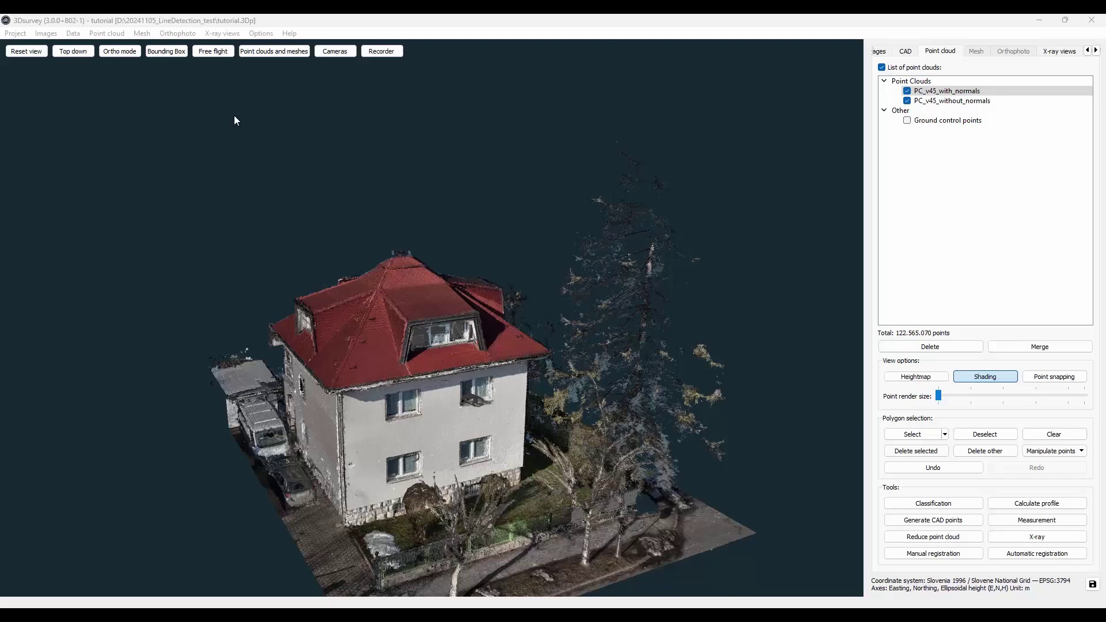
click(222, 36)
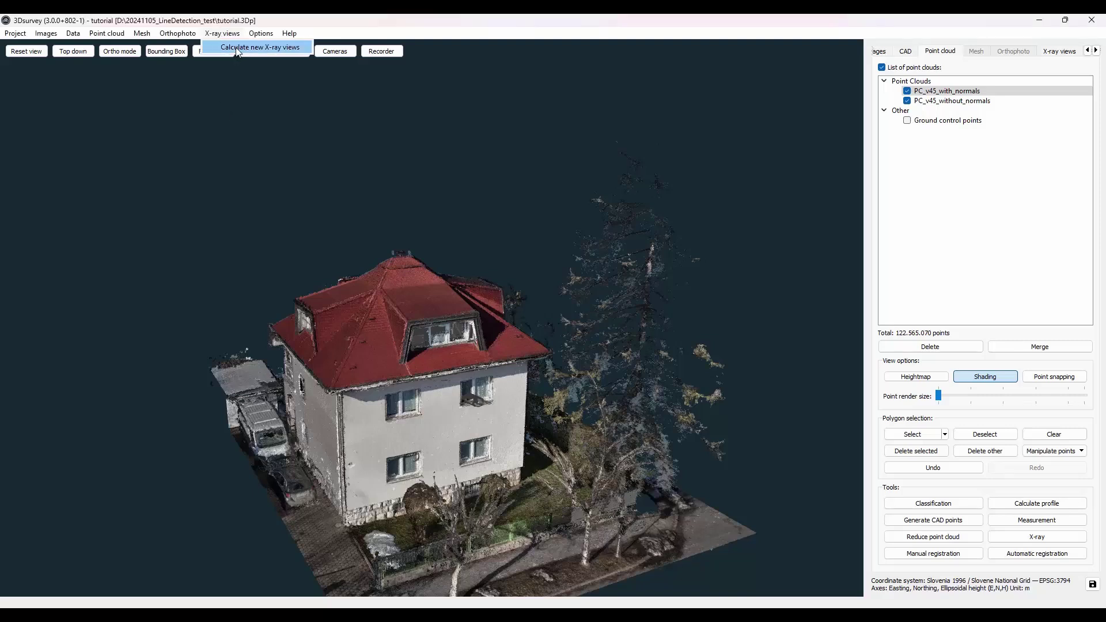
click(238, 51)
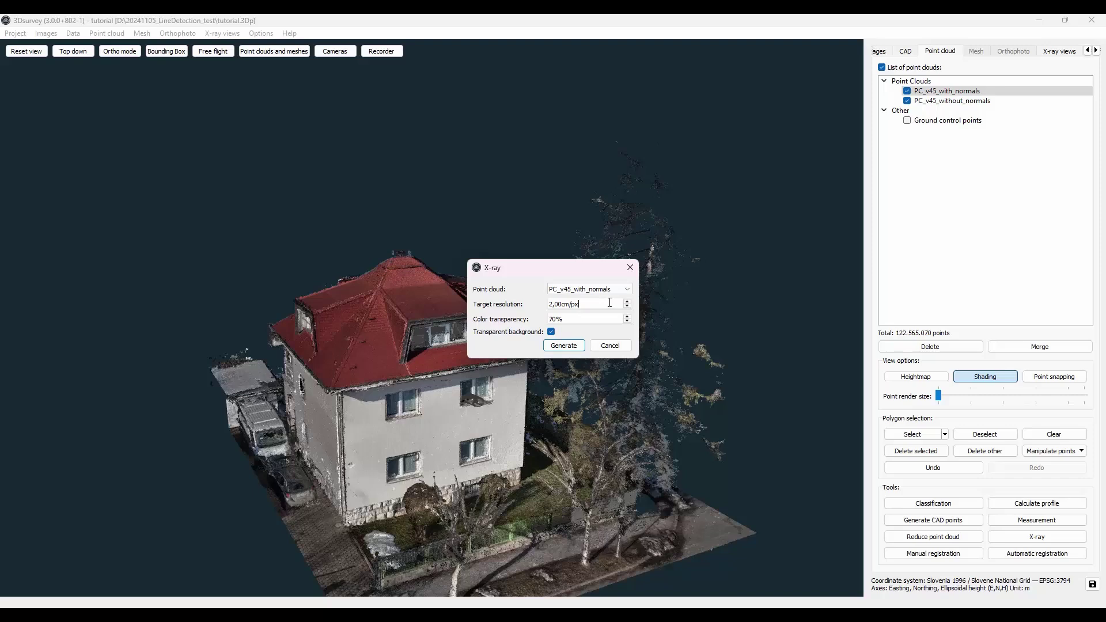
double_click(577, 306)
text(1)
drag(587, 316, 546, 319)
text(90)
click(564, 346)
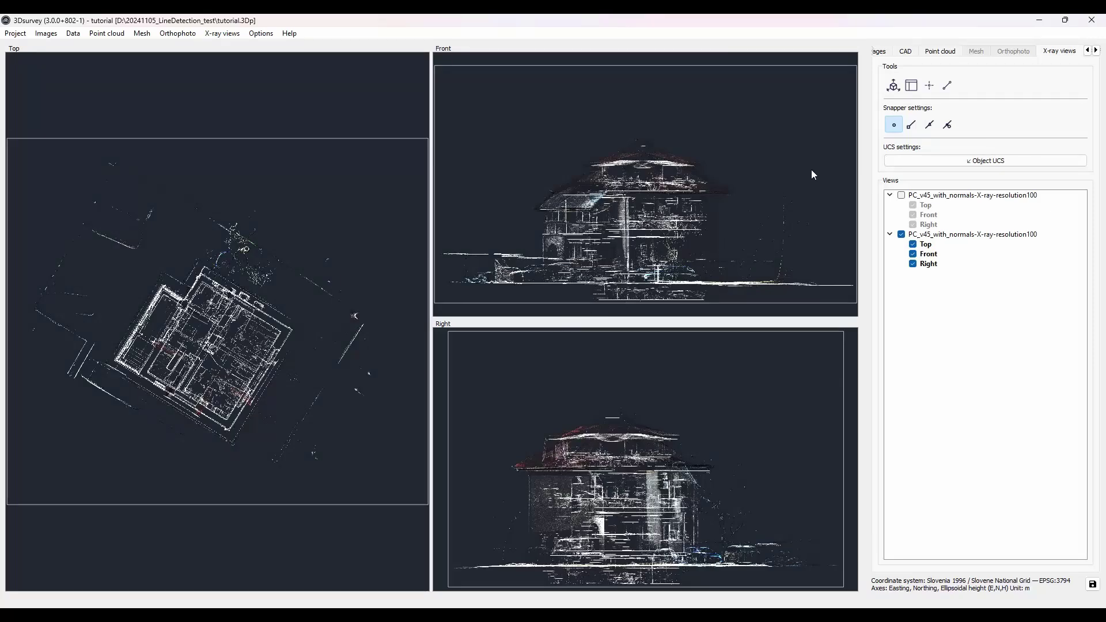
Align the model to a wall in the Top view at 58,02° and confirm to recompute the views.
click(892, 86)
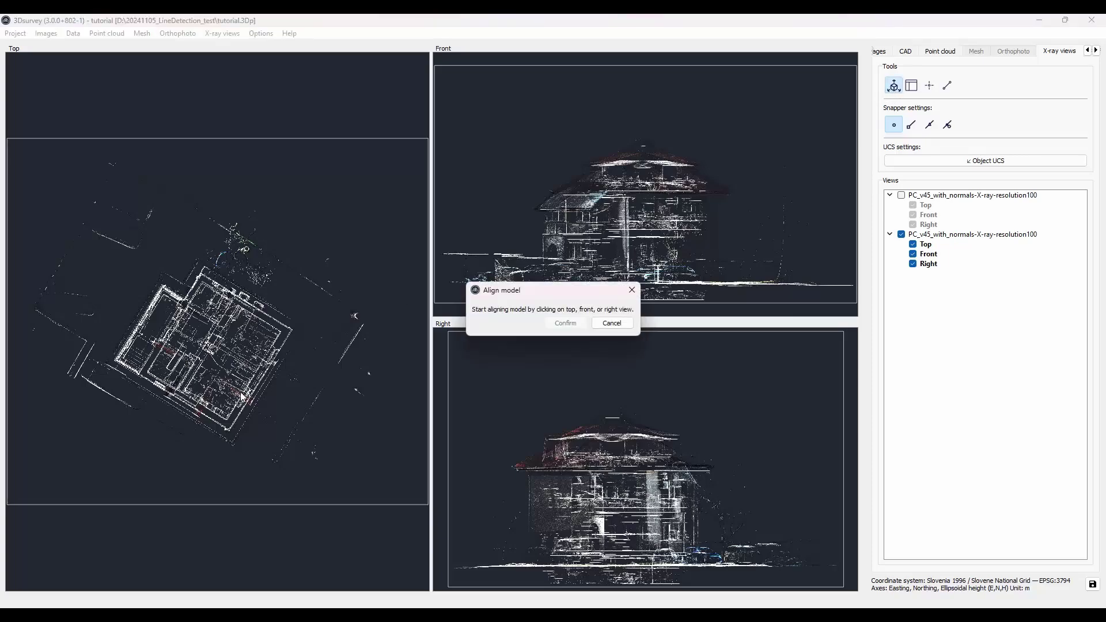
scroll(242, 403, up, 6)
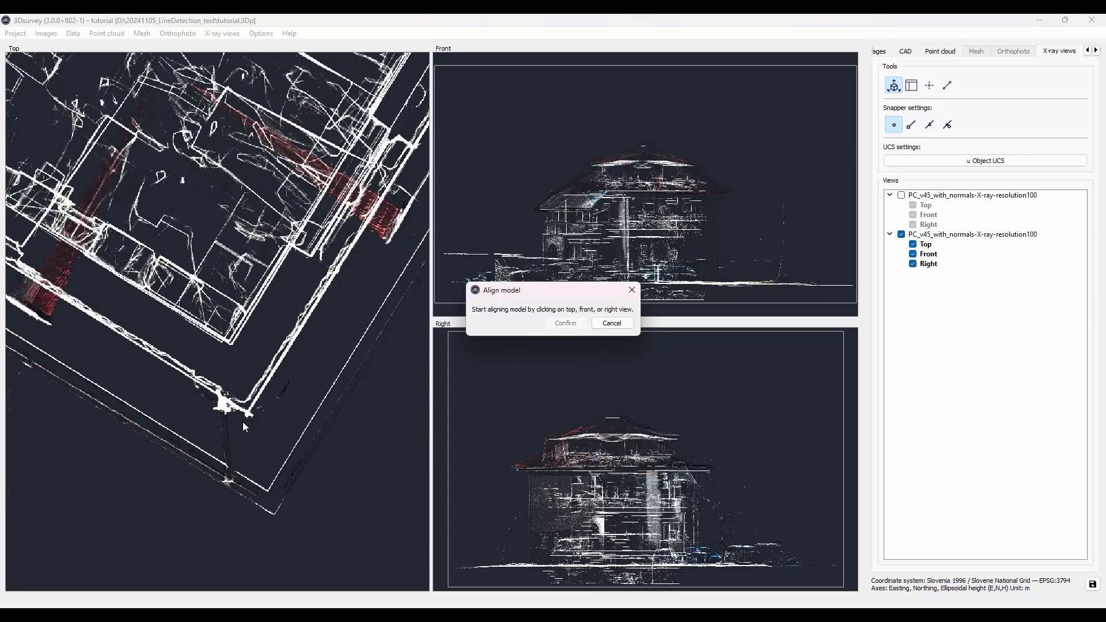
scroll(243, 423, up, 4)
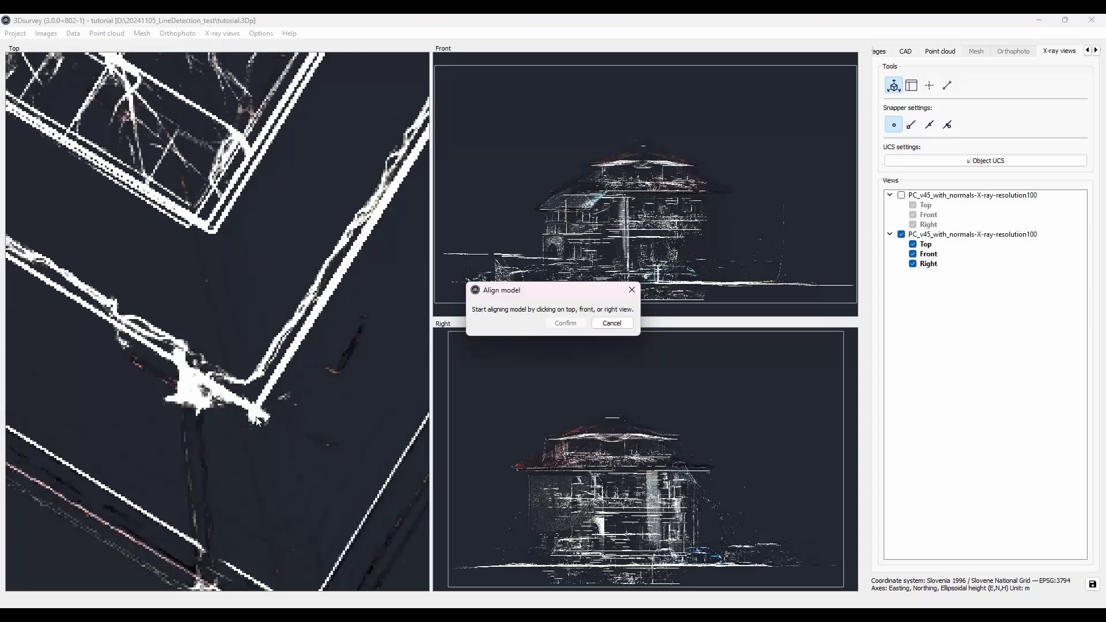
click(258, 421)
click(285, 374)
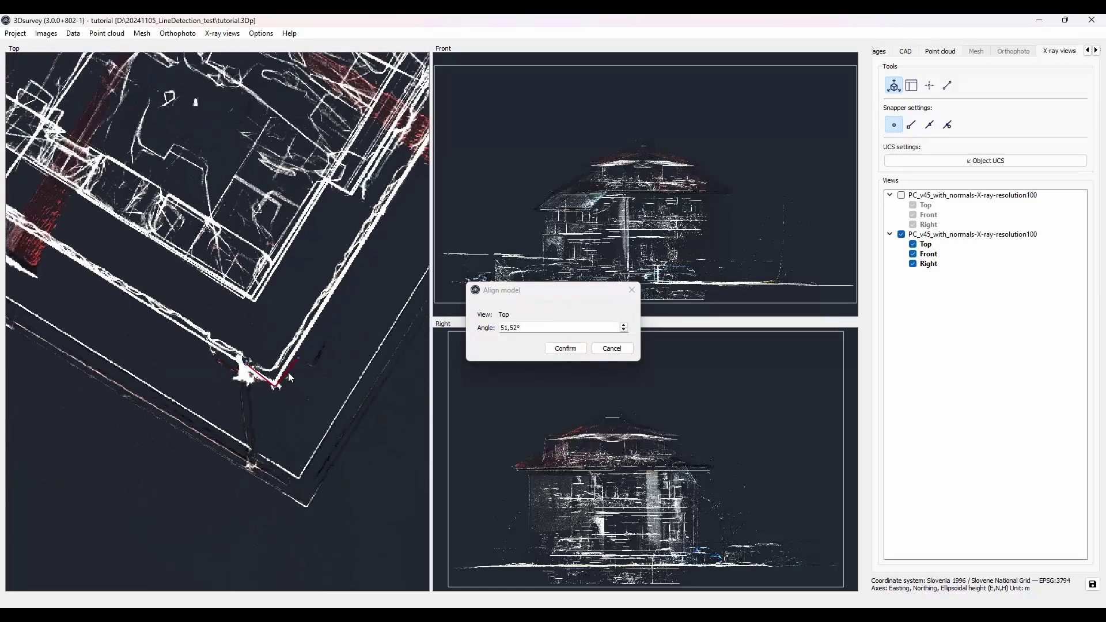
click(271, 412)
click(233, 450)
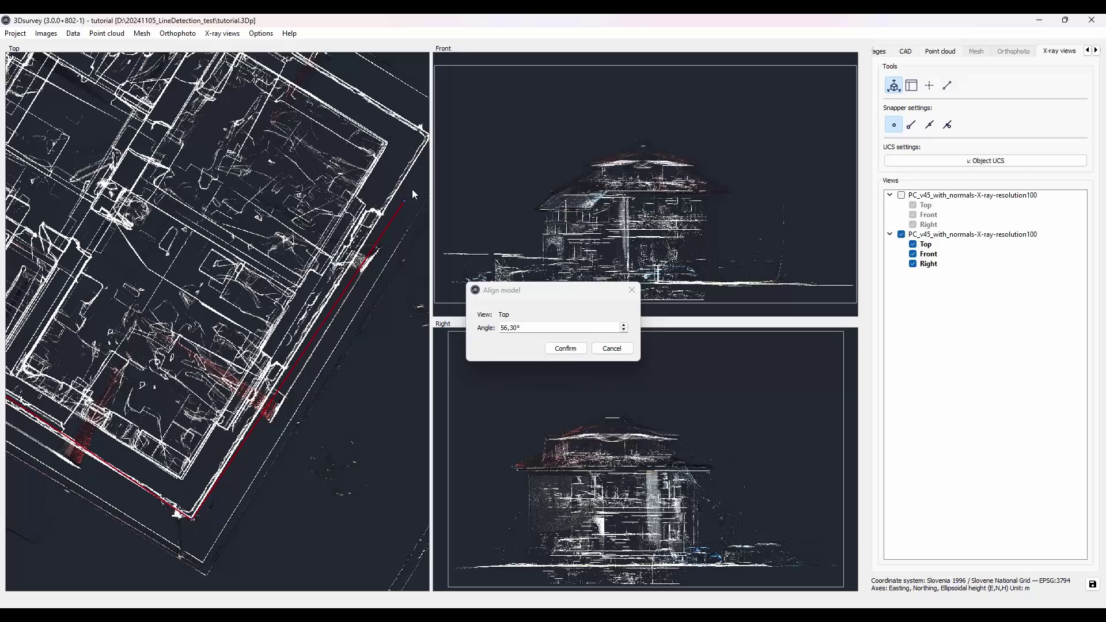
click(420, 154)
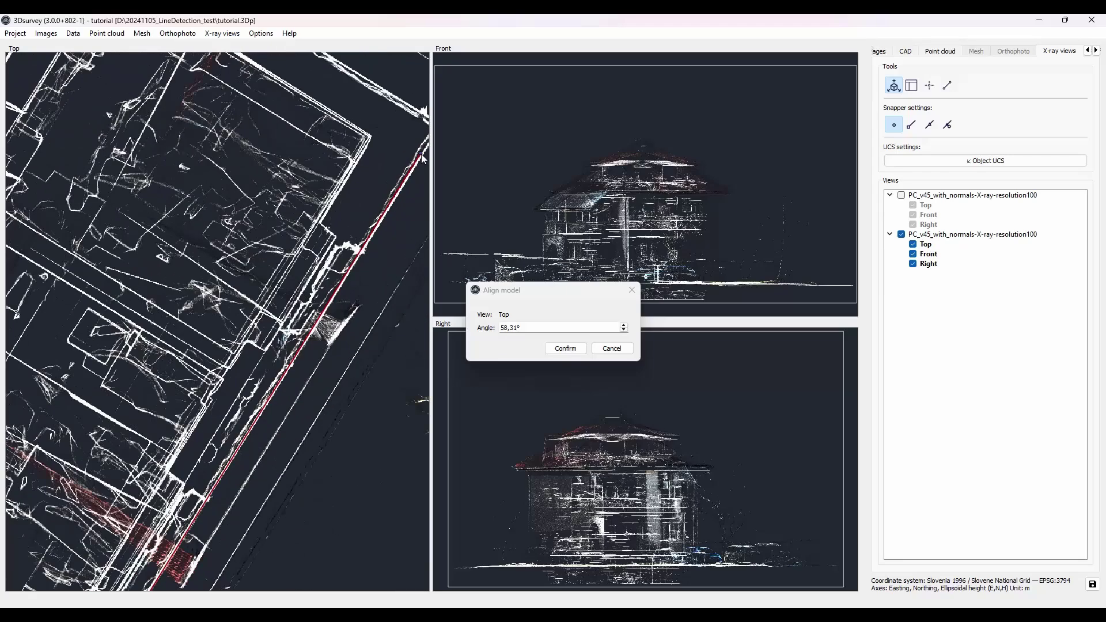
click(423, 161)
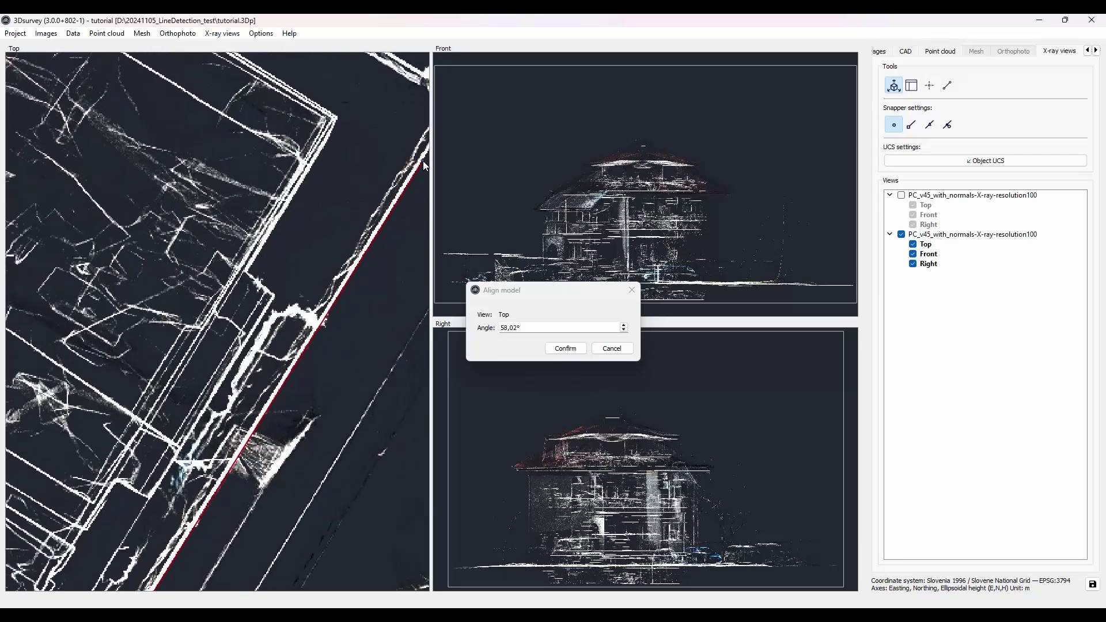
click(573, 352)
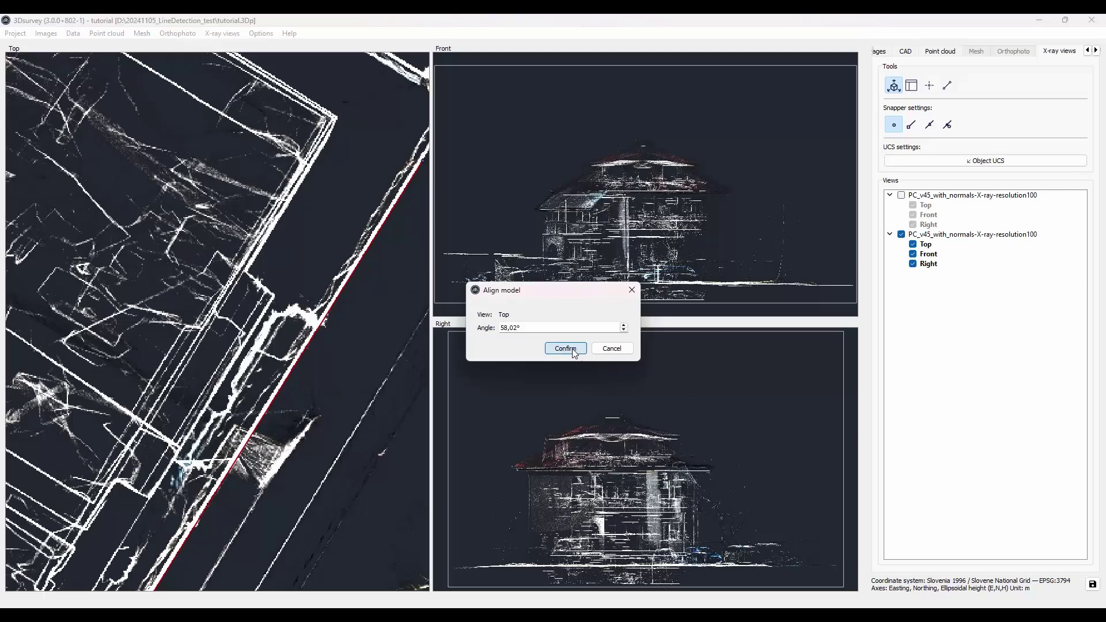
click(564, 348)
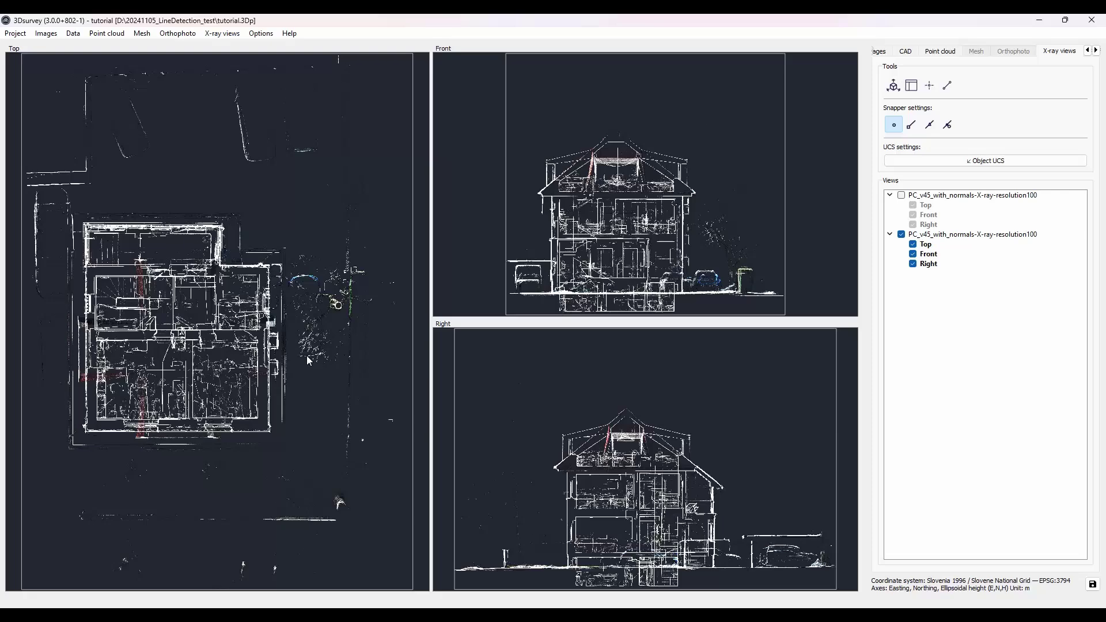
Start a new floor-plan layout from the Front view and fit the Top-view region around the house footprint.
scroll(308, 356, up, 5)
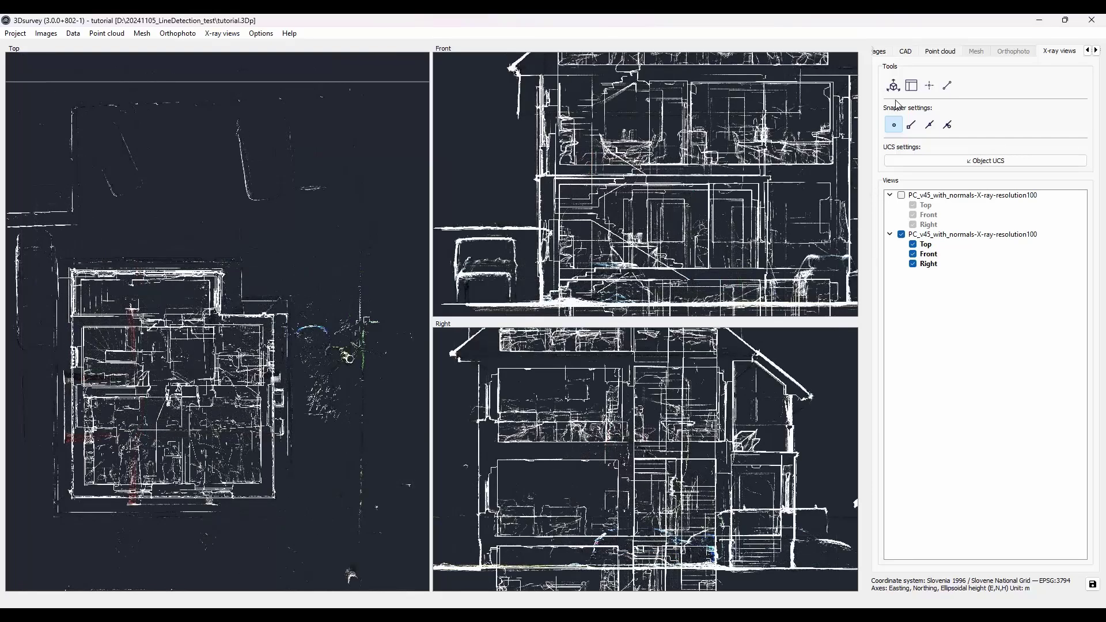
click(913, 87)
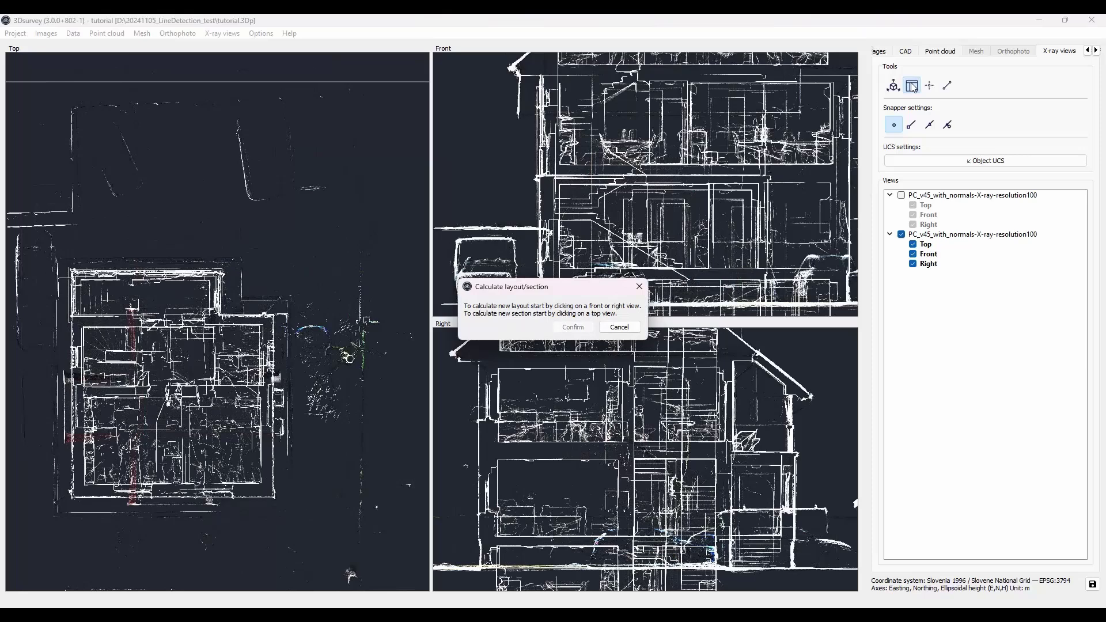
scroll(534, 187, down, 2)
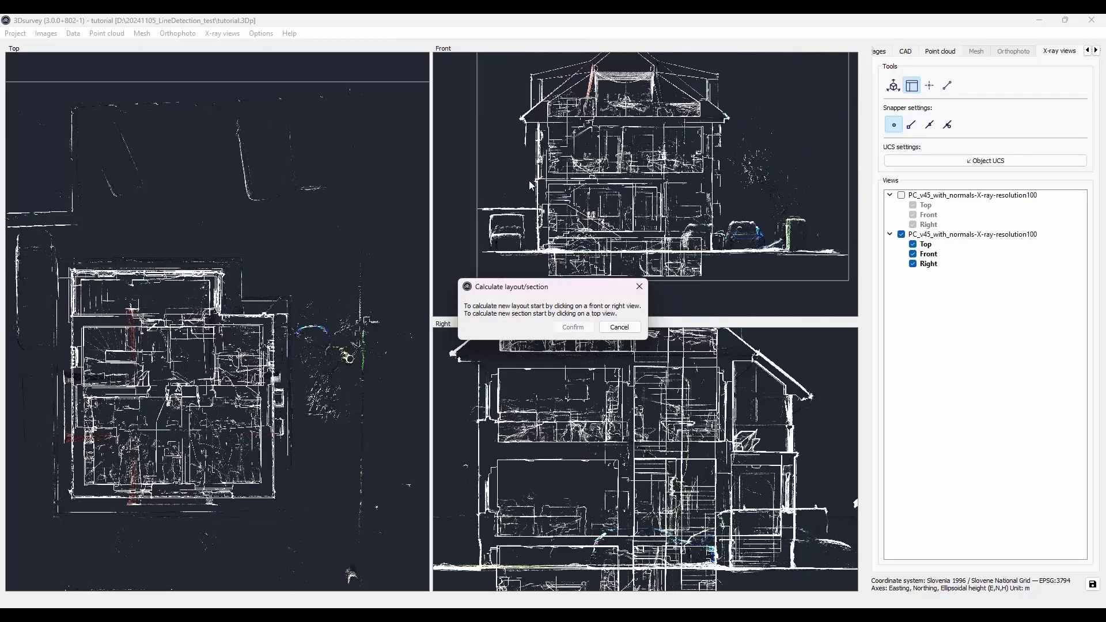
click(528, 181)
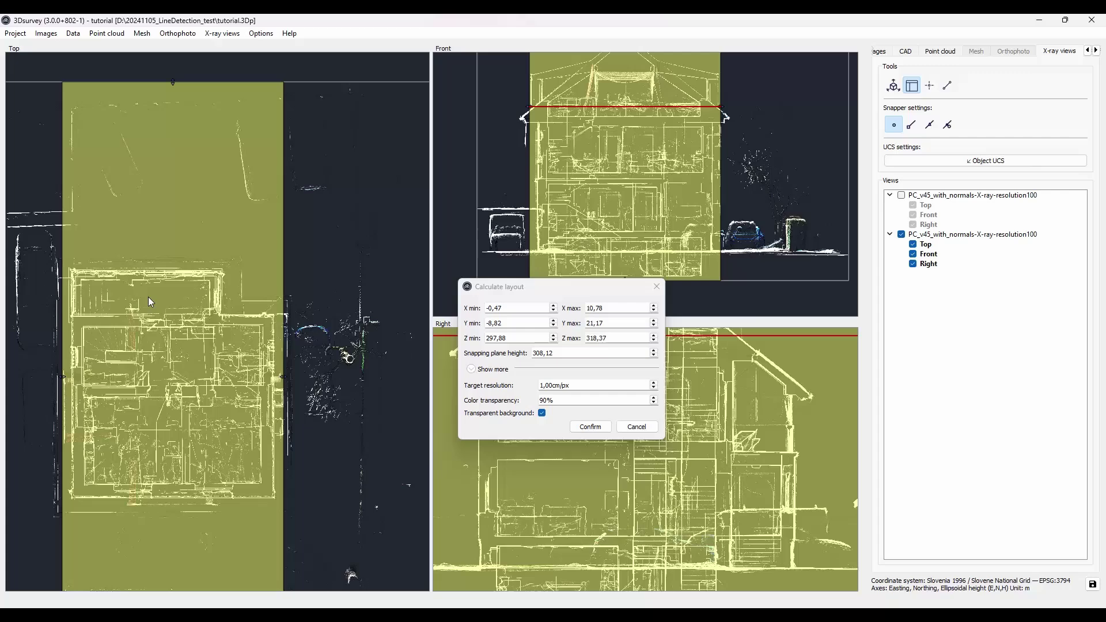
scroll(170, 164, down, 2)
drag(167, 165, 167, 269)
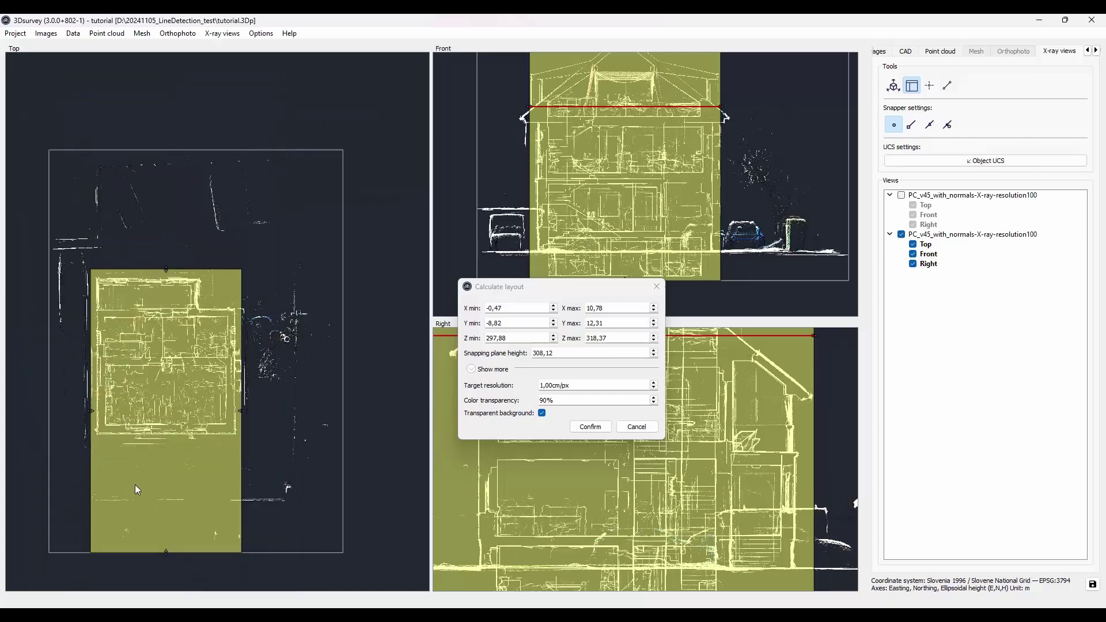
drag(167, 554, 167, 443)
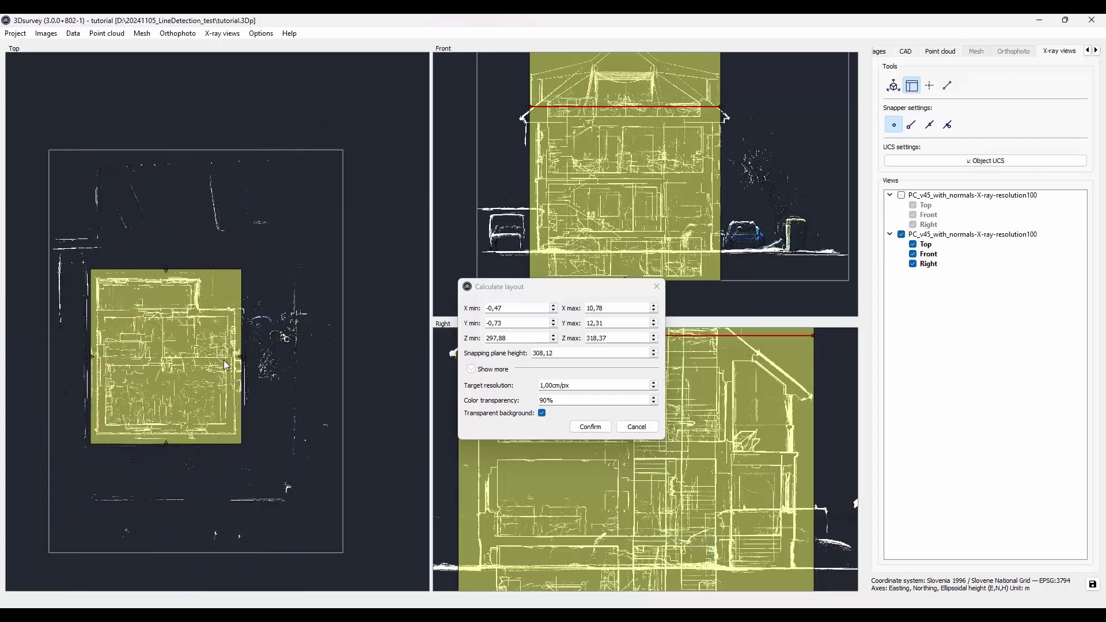
drag(245, 357, 248, 357)
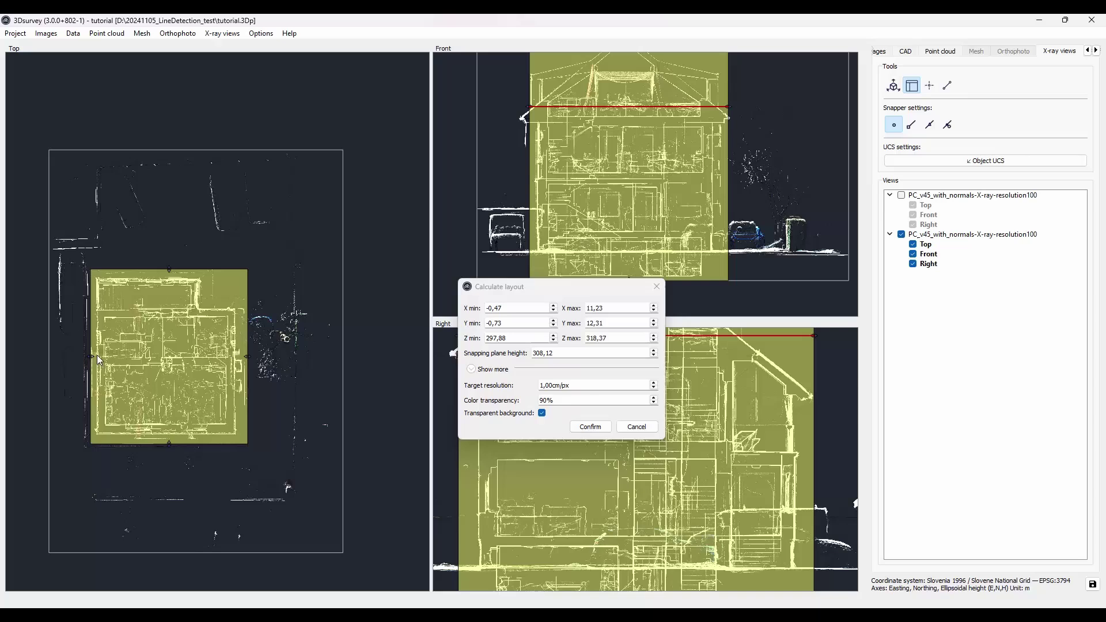
drag(99, 359, 97, 360)
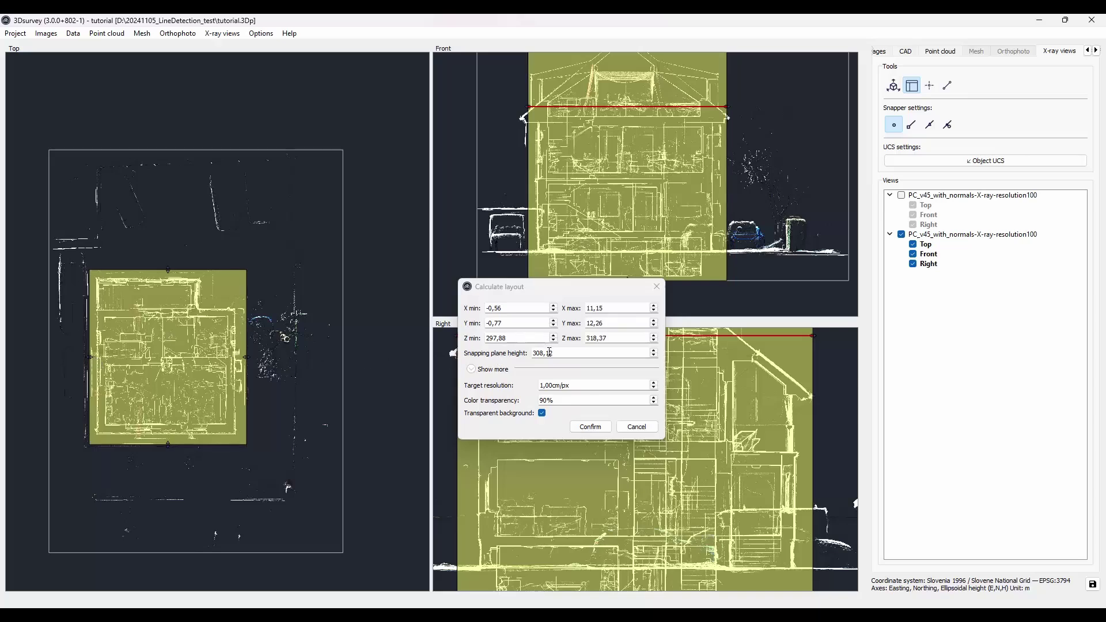
Narrow the height slice by entering minimum height 307,62 and dragging the slice lower down the building.
scroll(673, 112, down, 4)
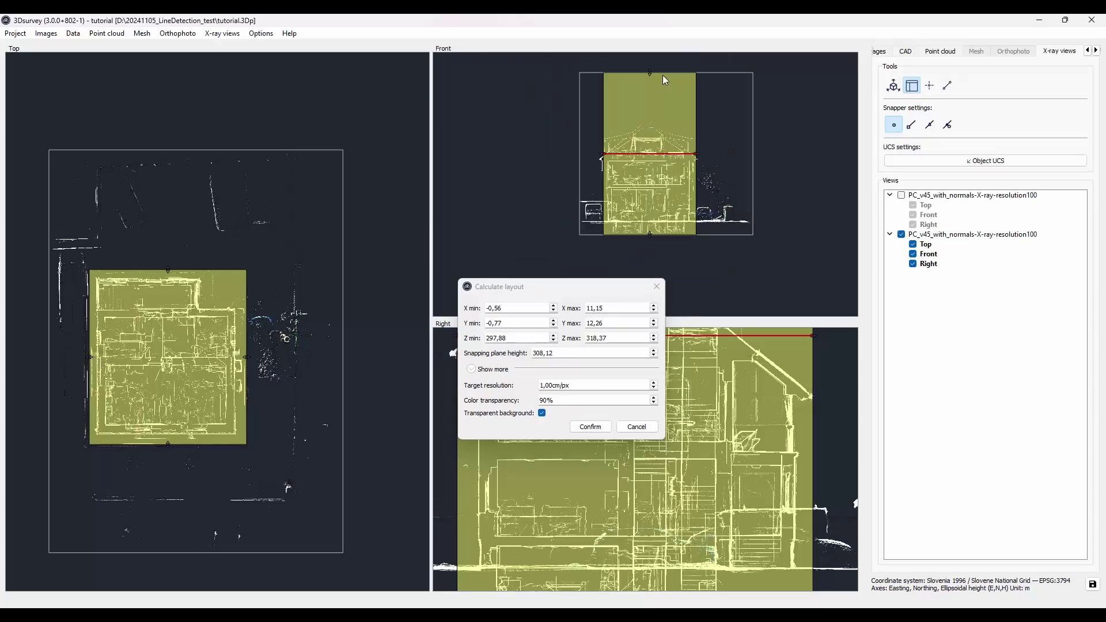
drag(650, 71, 655, 157)
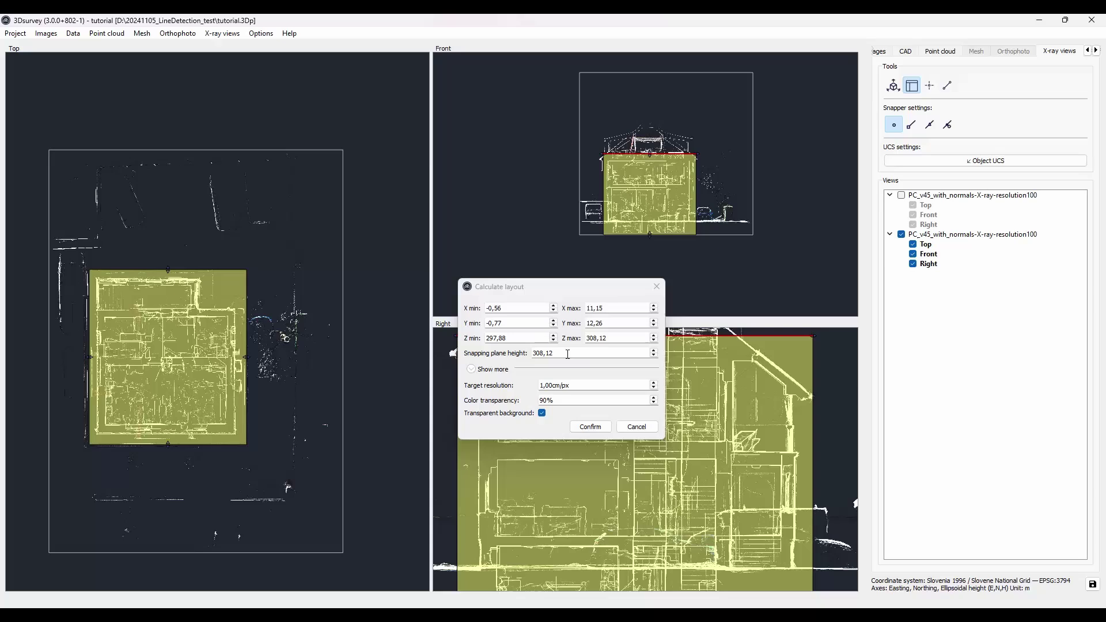
click(515, 340)
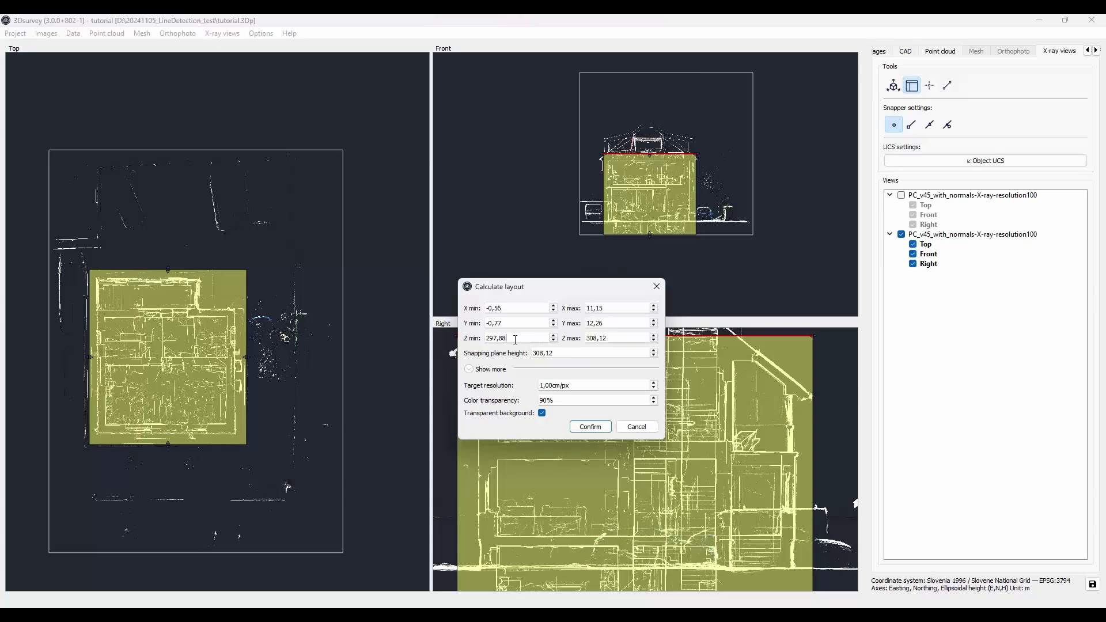
drag(531, 339, 452, 334)
text(3)
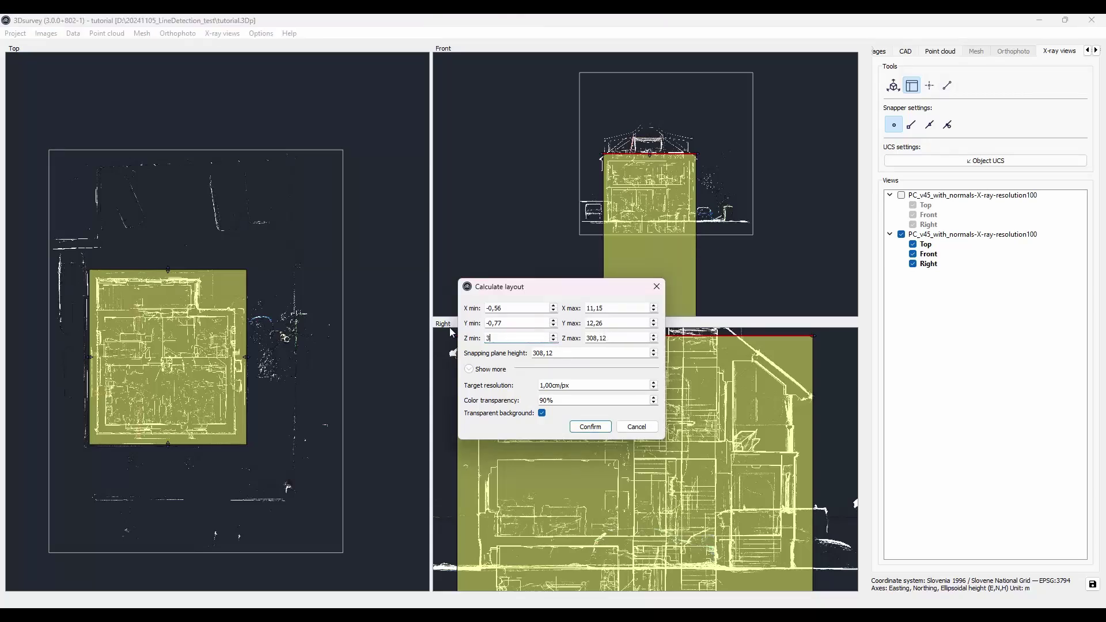
text(07,62)
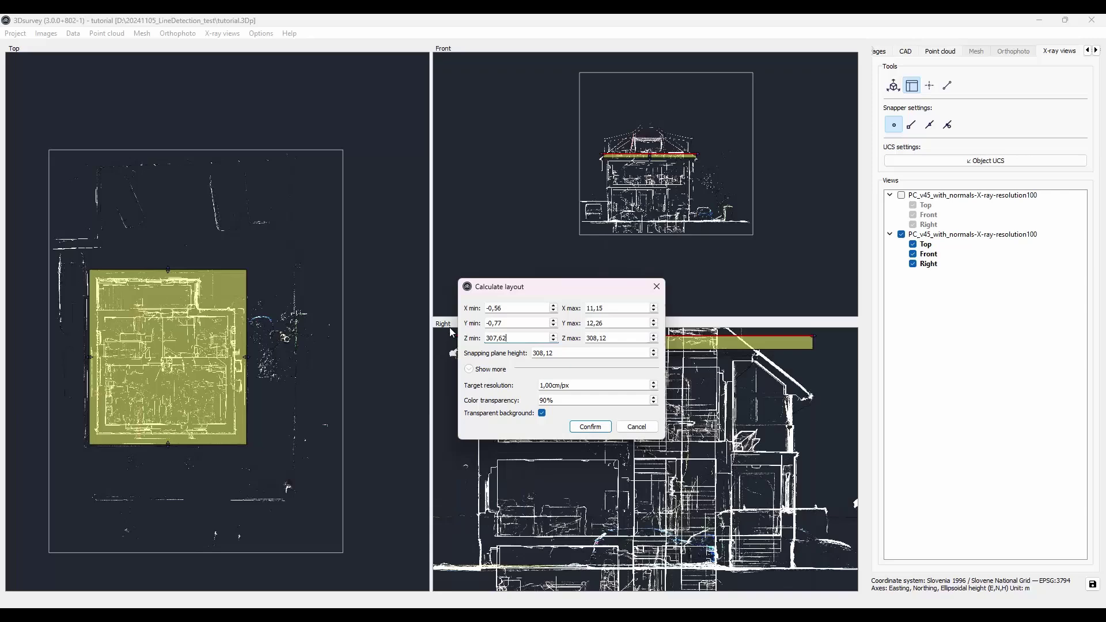
scroll(687, 134, up, 4)
click(687, 133)
drag(686, 133, 681, 158)
Review the layout settings, leaving a thin Z band of 303,08–303,58.
scroll(662, 221, up, 3)
scroll(669, 206, up, 3)
scroll(693, 152, up, 2)
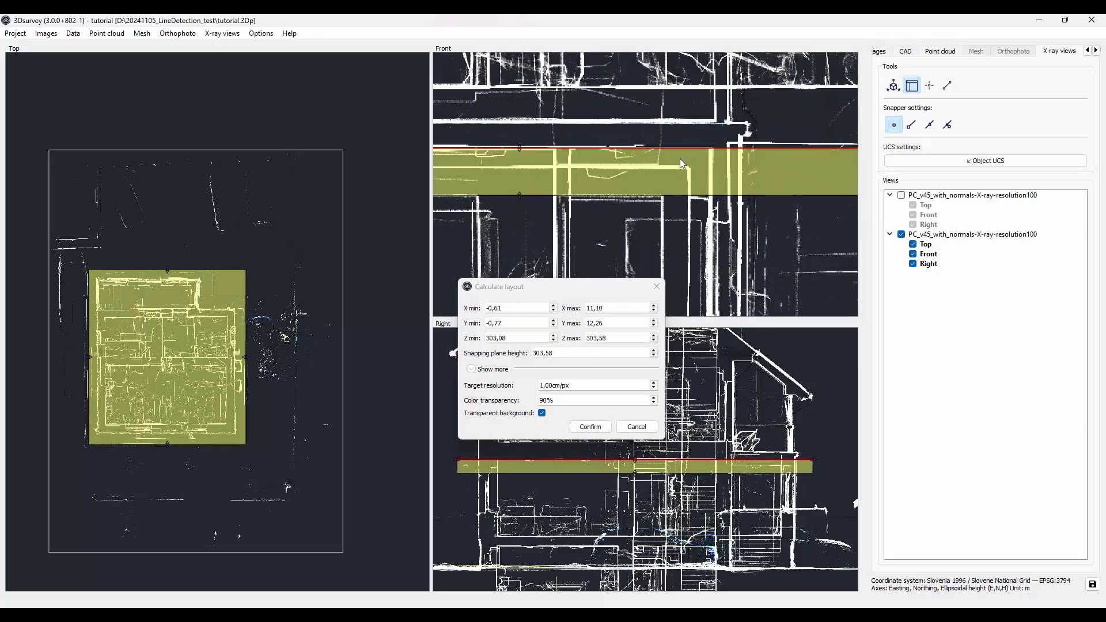
scroll(682, 157, up, 3)
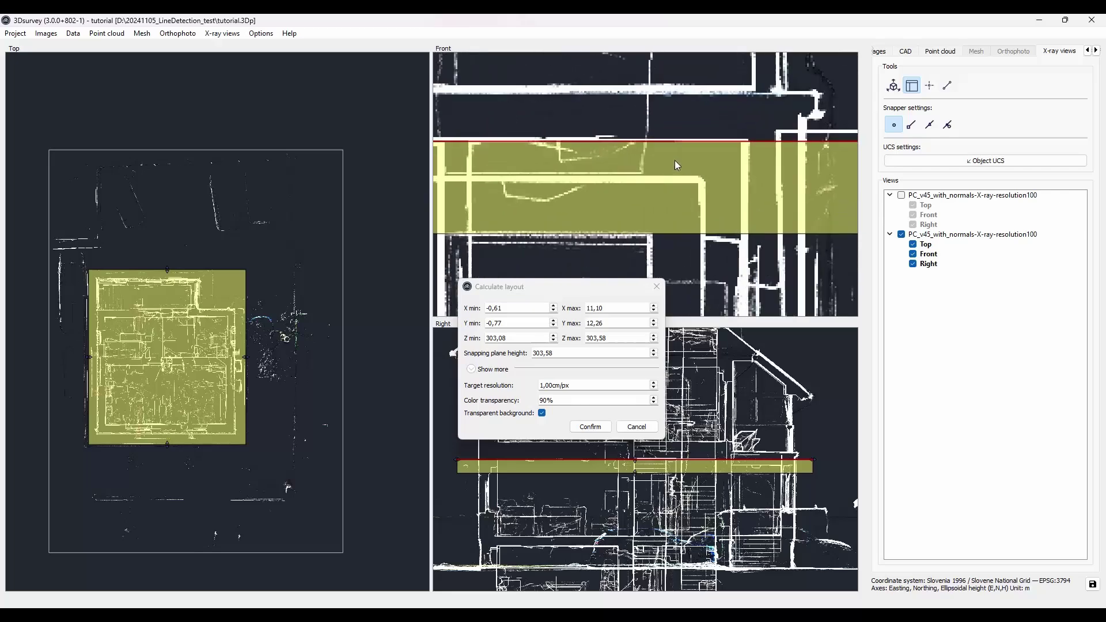
scroll(665, 167, down, 5)
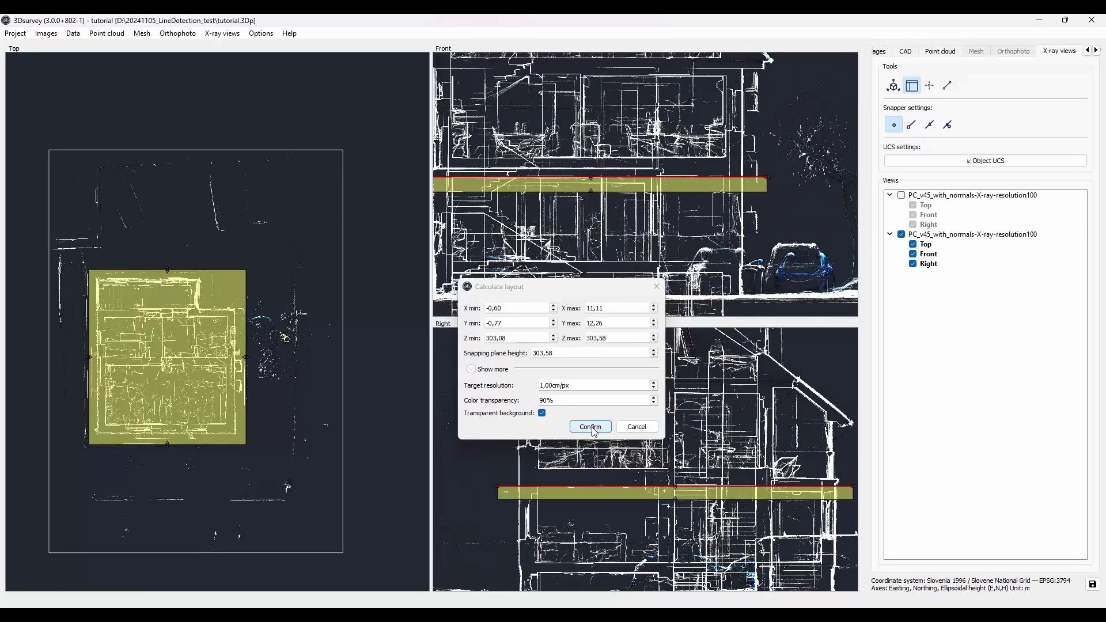
click(590, 385)
key(Tab)
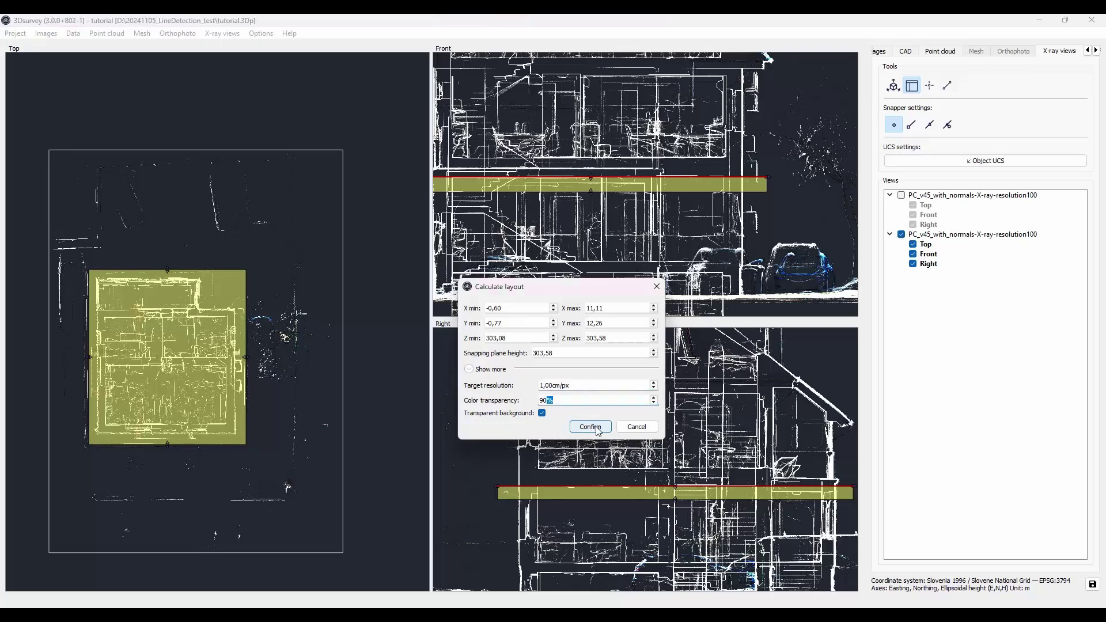
Generate the floor-plan layout and hide the Top, Front and Right views.
click(597, 428)
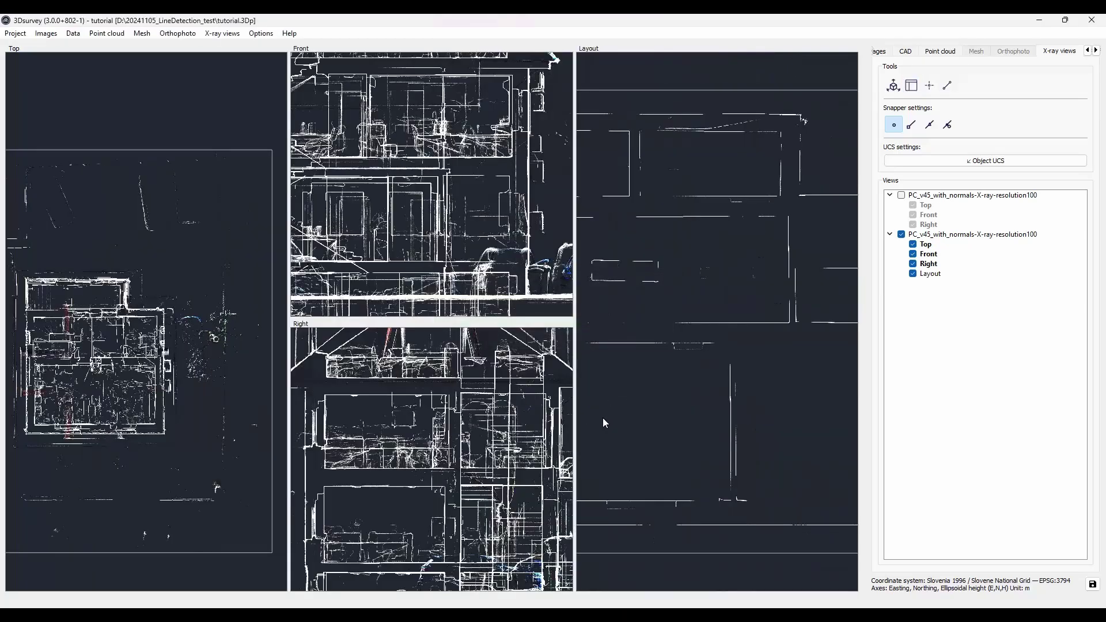
scroll(633, 398, down, 2)
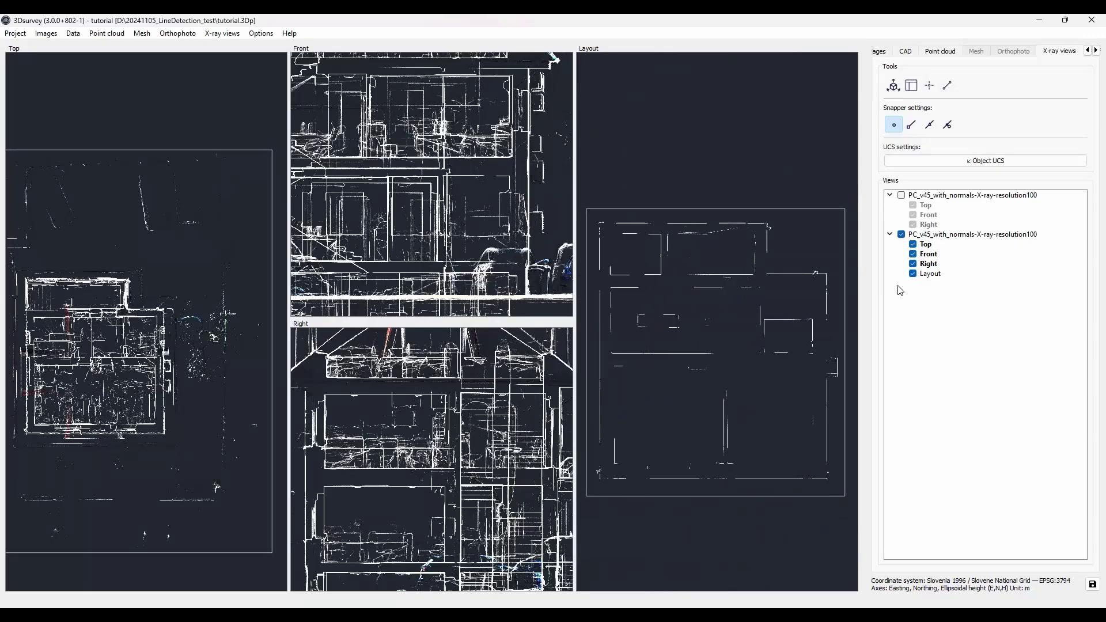
click(912, 244)
click(913, 254)
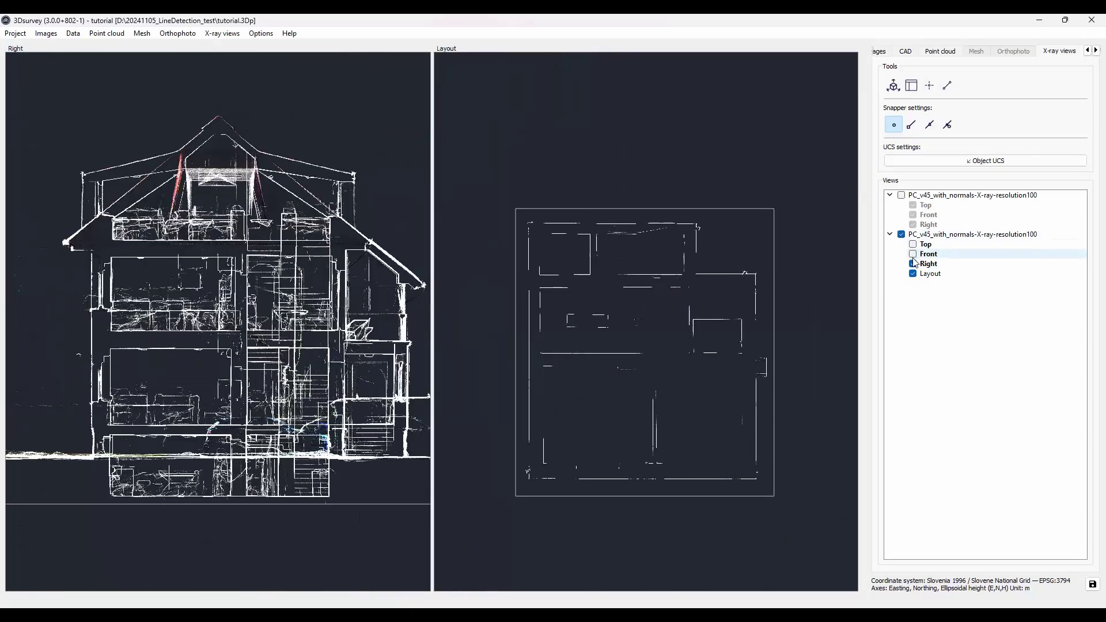
click(913, 264)
Zoom and pan the Layout view onto the inner wall corner and its notch.
scroll(327, 366, up, 2)
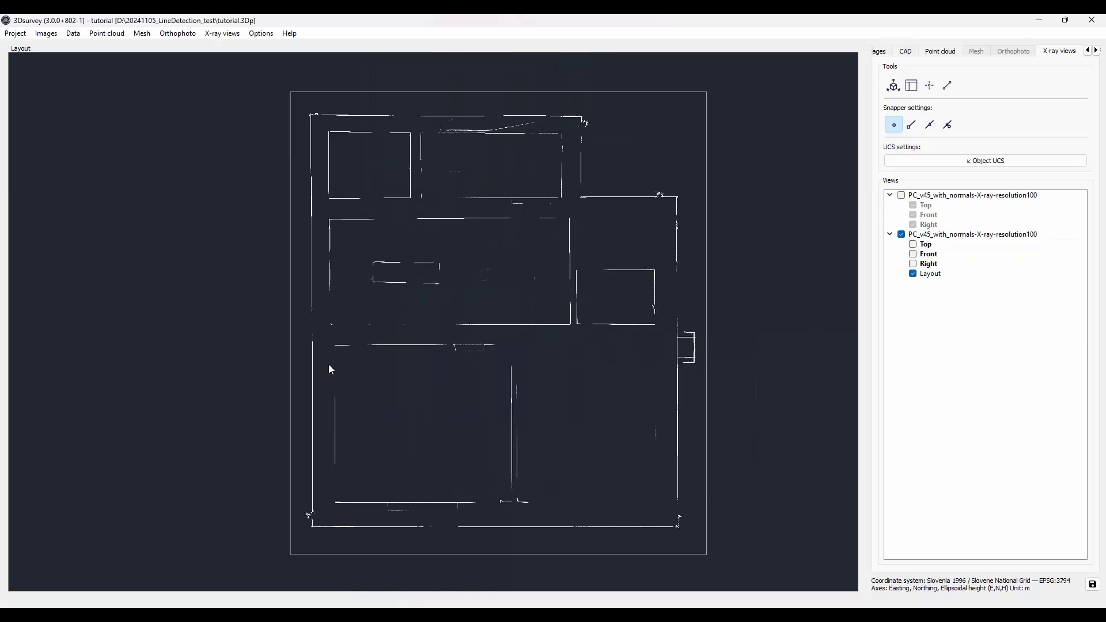
scroll(331, 369, up, 8)
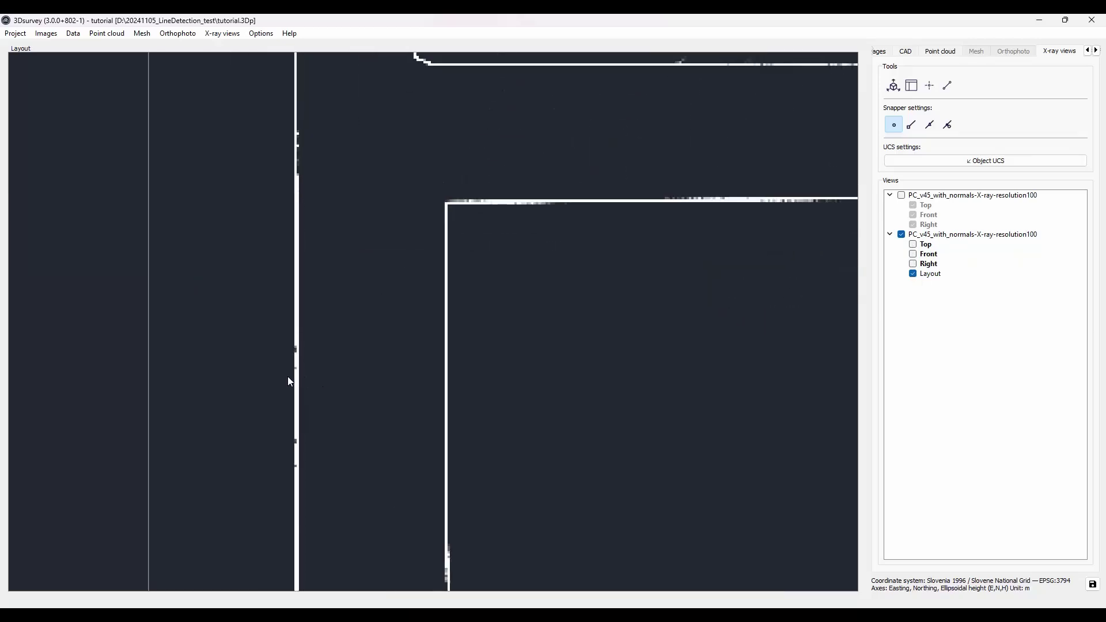
scroll(290, 381, up, 2)
drag(492, 223, 217, 299)
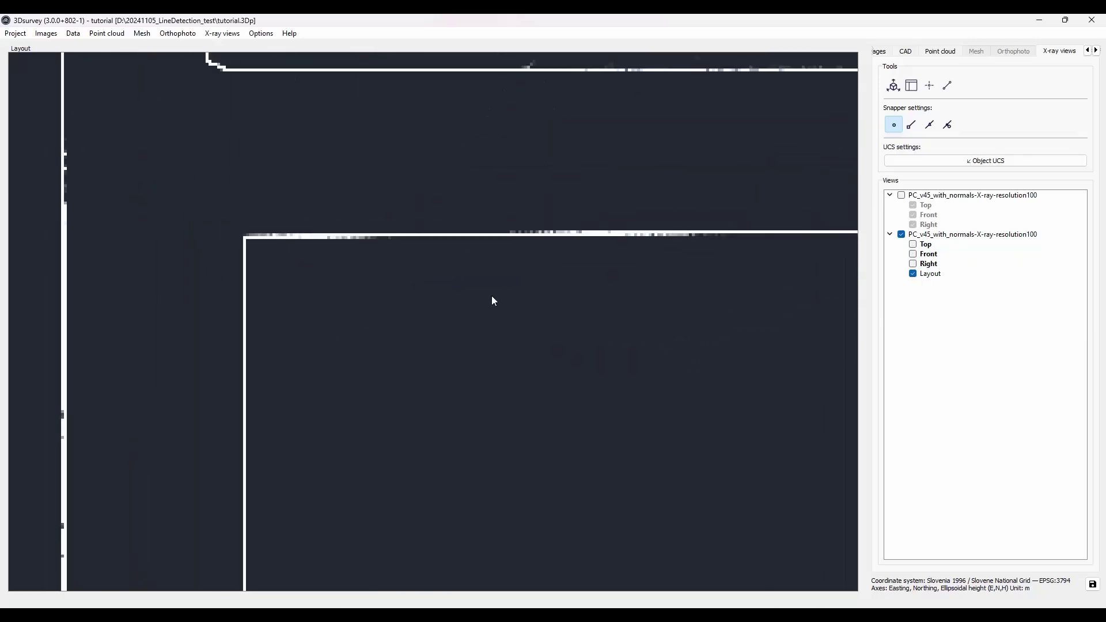
scroll(634, 340, down, 4)
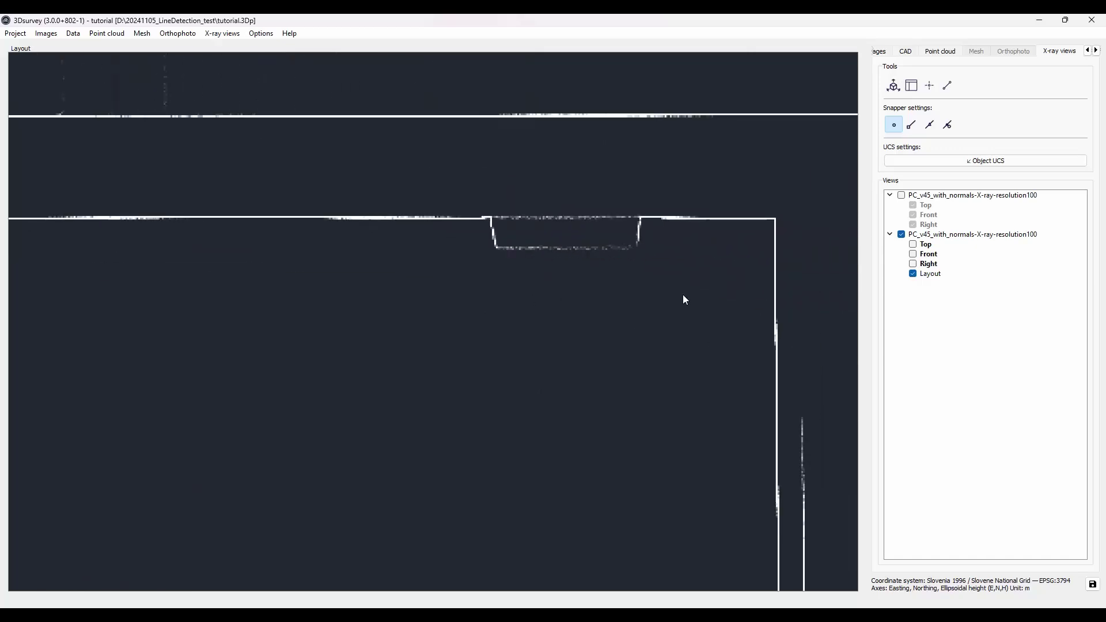
scroll(683, 299, up, 2)
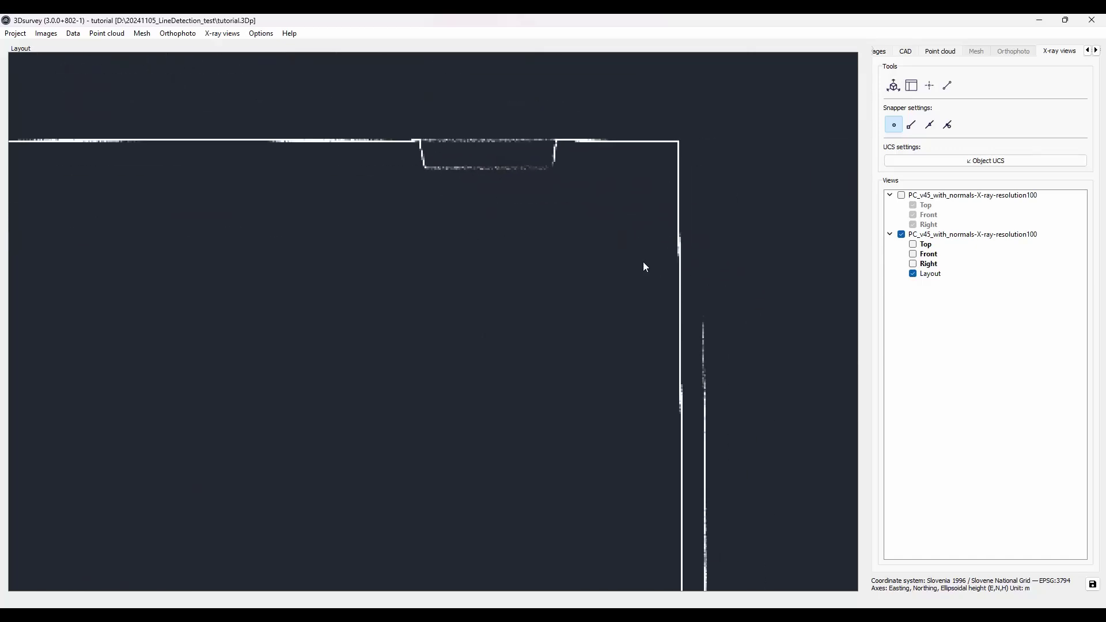
Inspect the Layout's Recalculate settings including the extra options, cancel, and zoom back out.
right_click(932, 280)
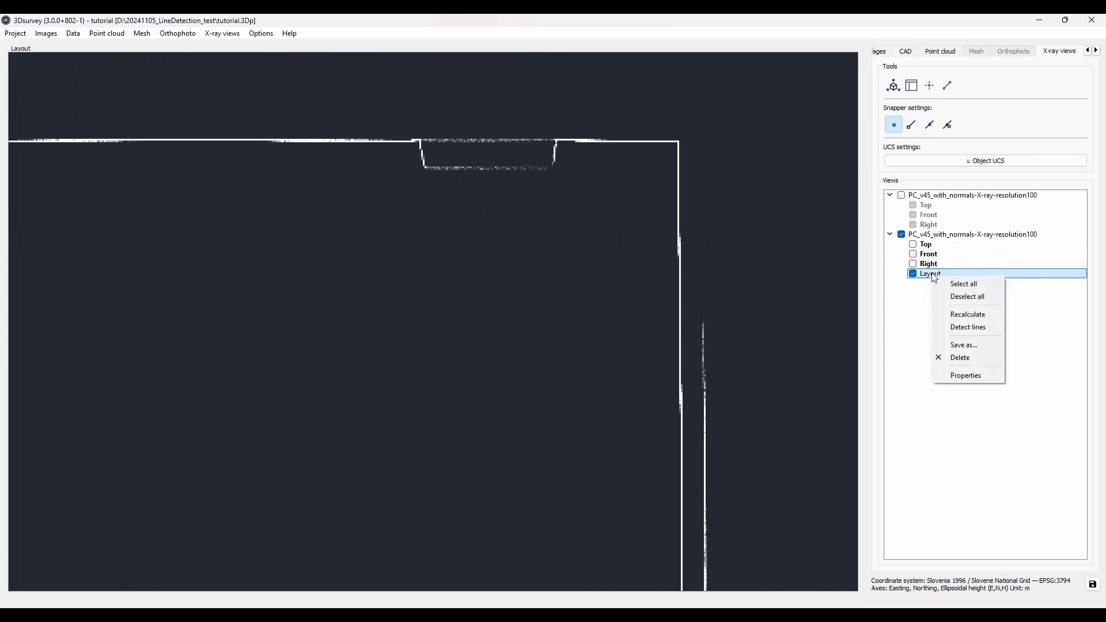
click(980, 316)
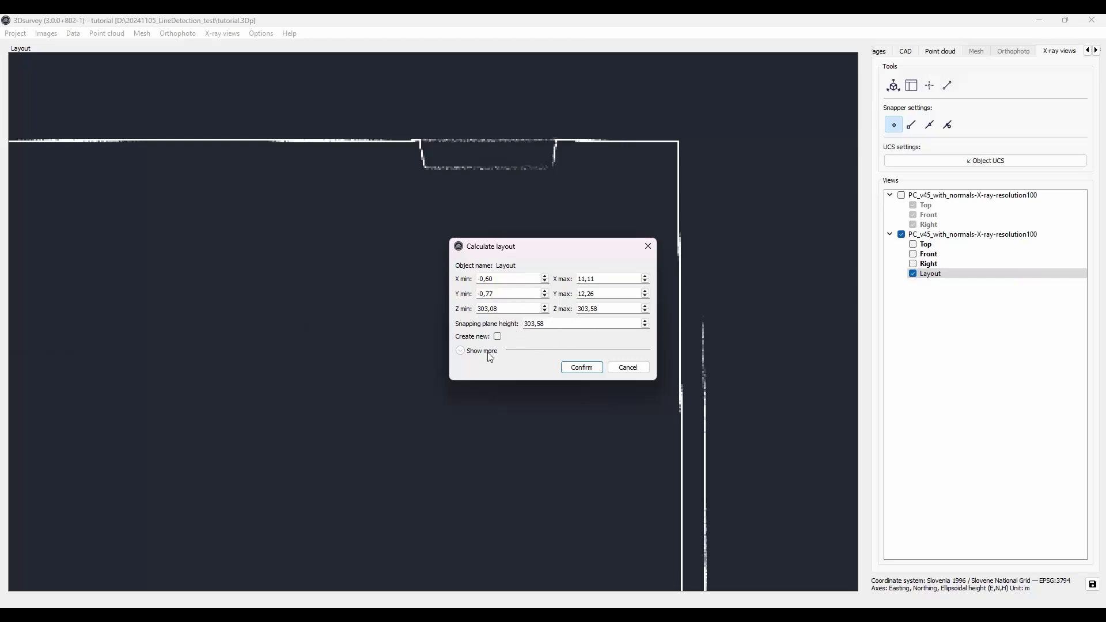
click(467, 353)
key(Tab)
key(Tab)
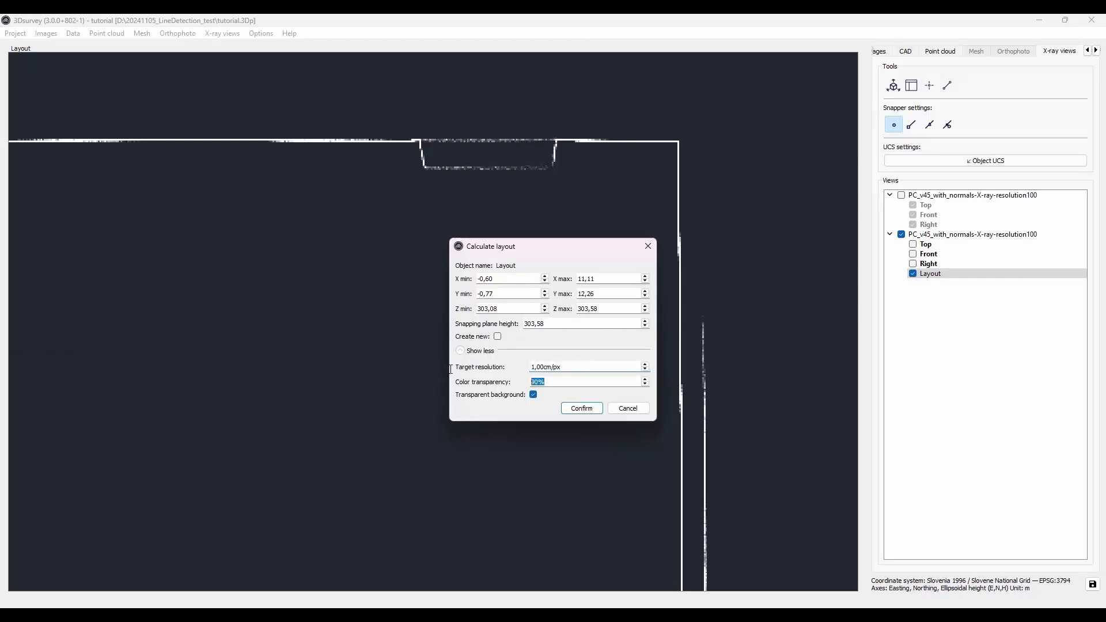
click(630, 410)
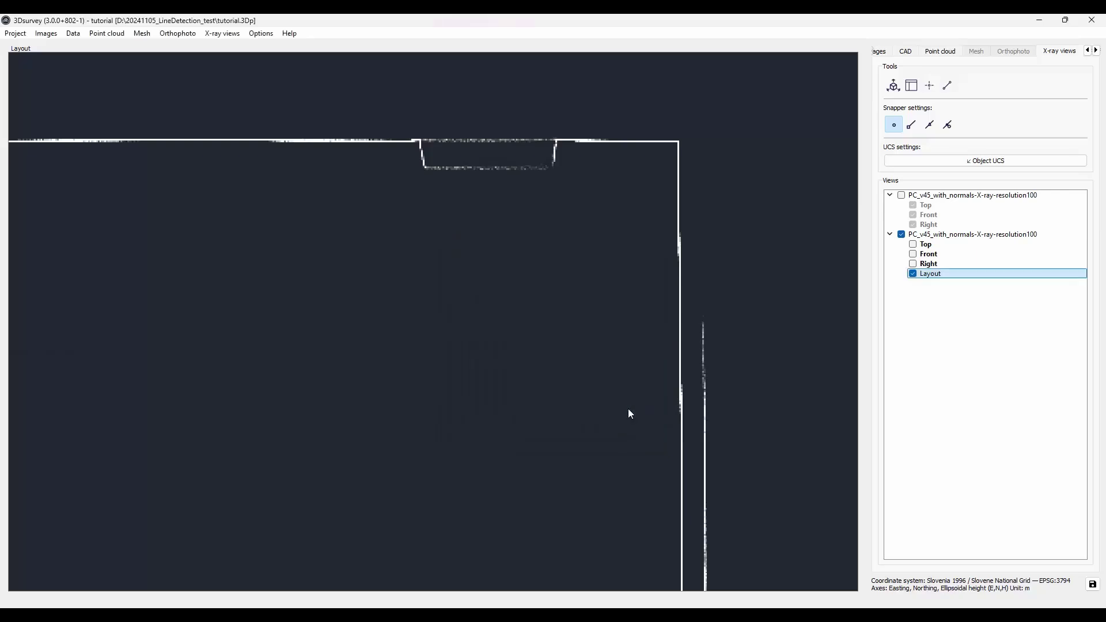
scroll(604, 363, down, 6)
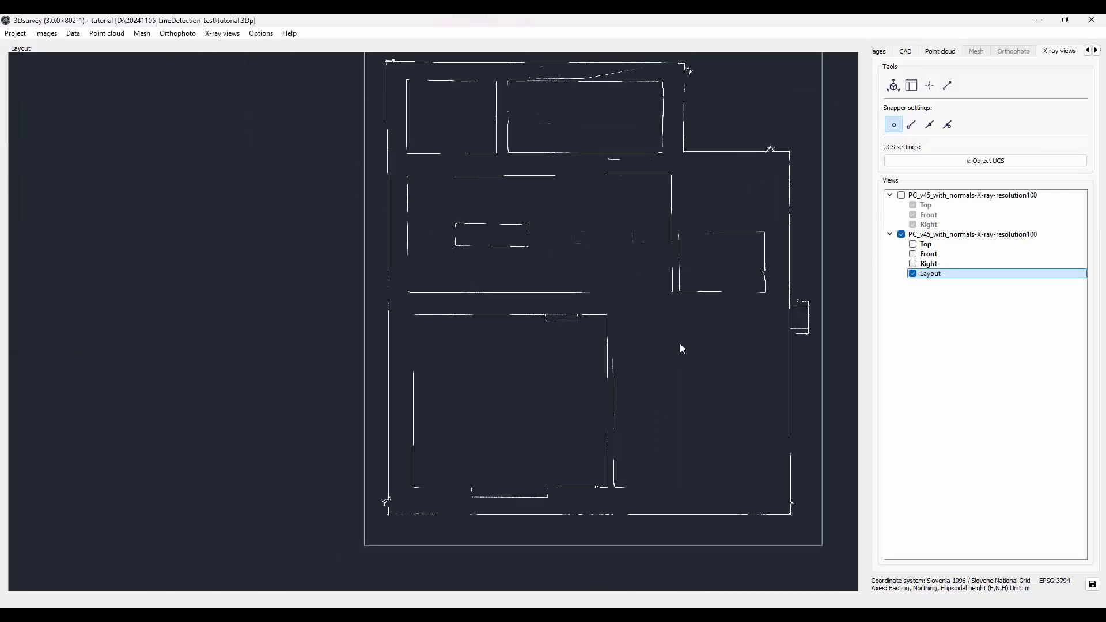
Bring the full plan into view, create CAD layers '1' and '2', and set layer '1' current.
right_drag(681, 346, 641, 363)
click(900, 50)
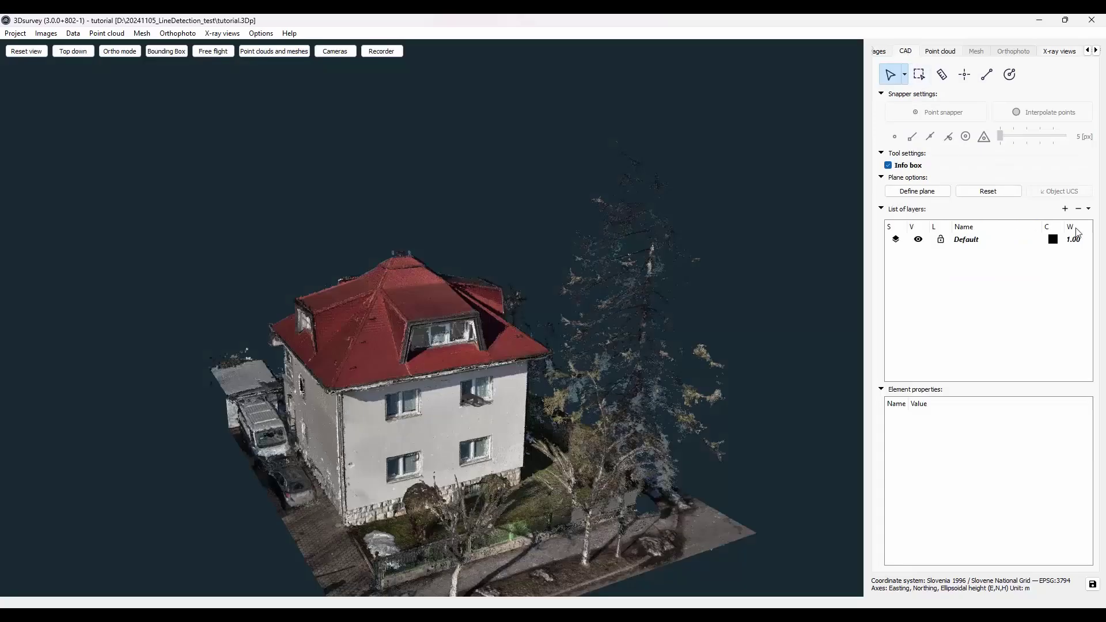
click(1067, 211)
text(1)
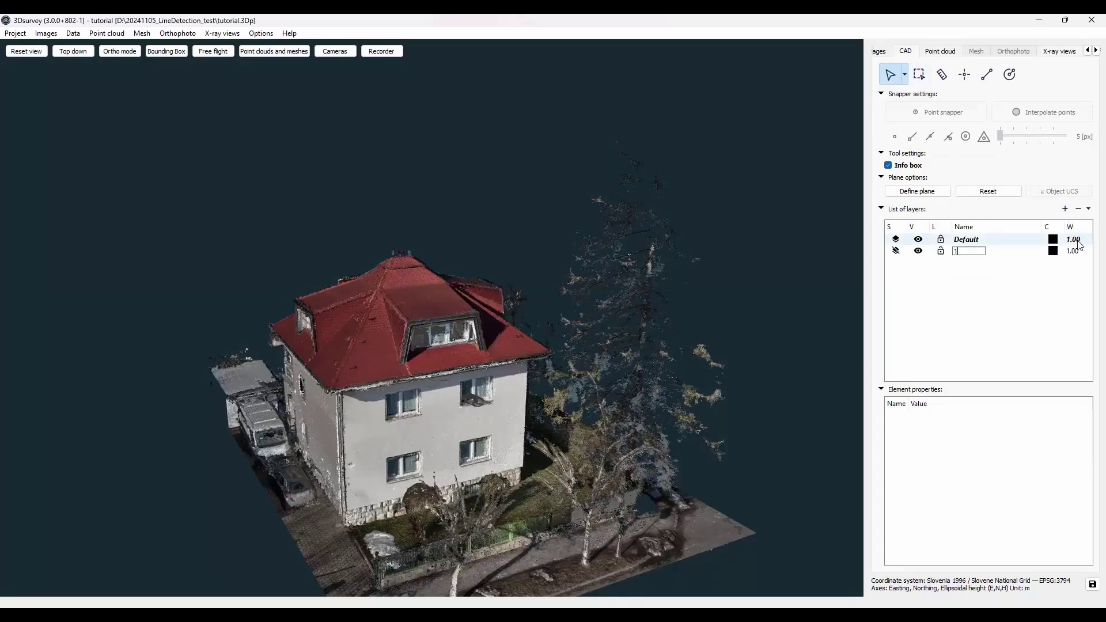
key(Return)
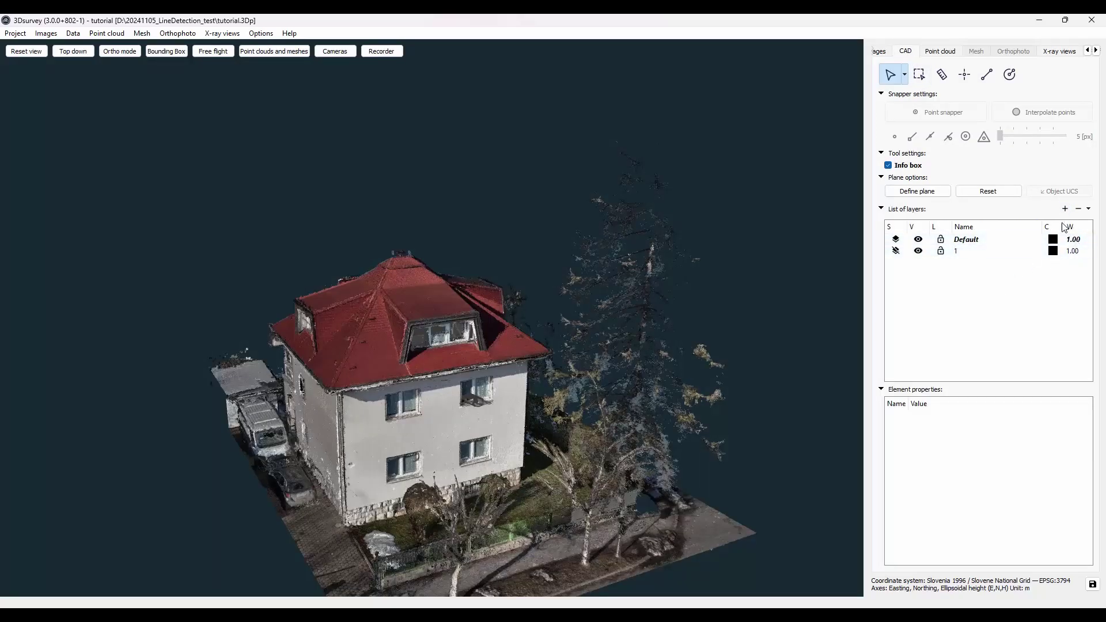
click(1065, 210)
text(2)
key(Return)
click(896, 251)
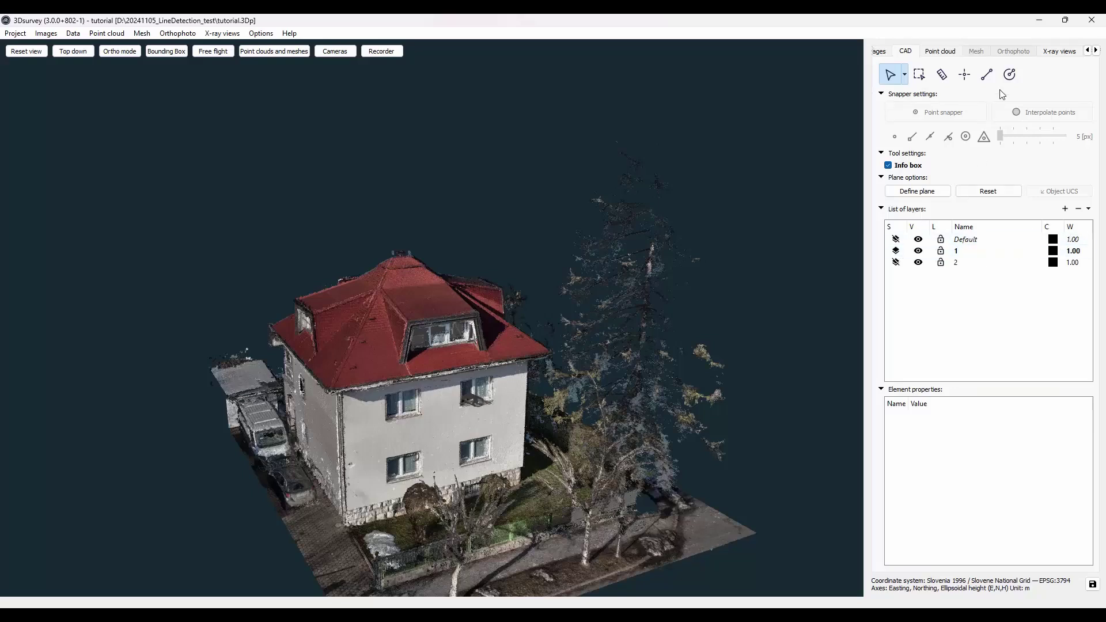
Run Detect lines on the Layout view targeting CAD layer 1 with threshold 233.
click(1053, 53)
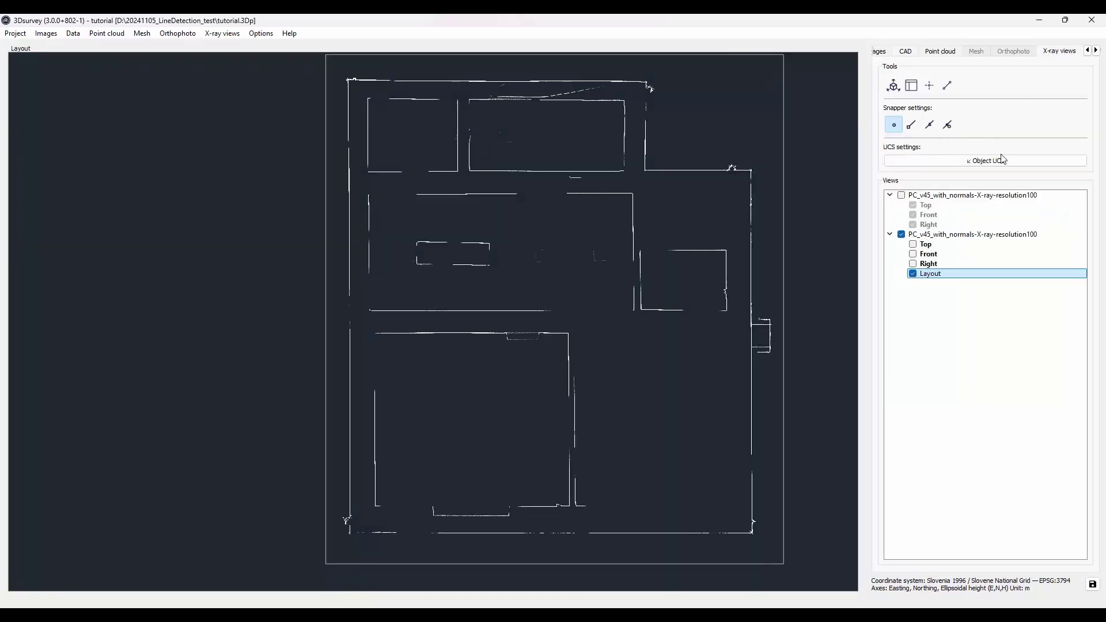
right_click(934, 274)
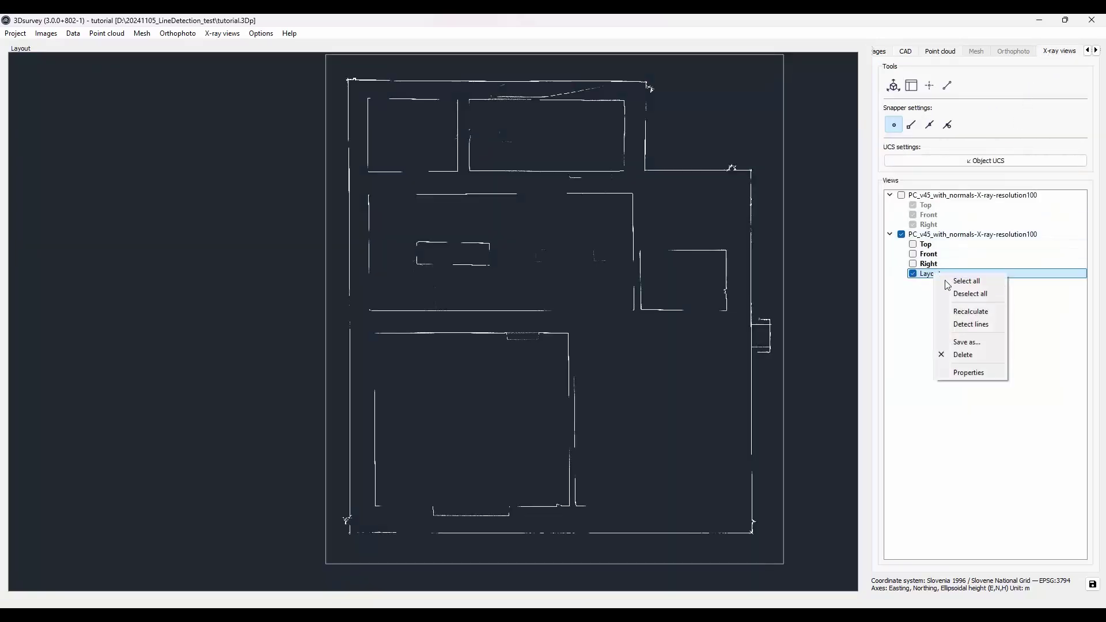
click(981, 326)
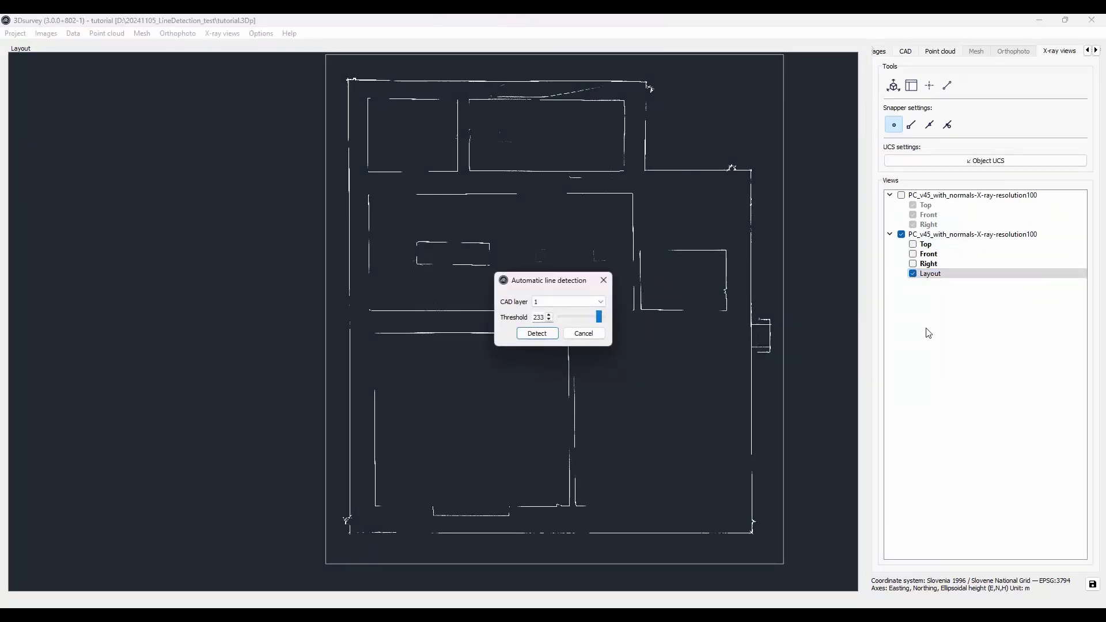
click(565, 304)
click(565, 306)
click(537, 334)
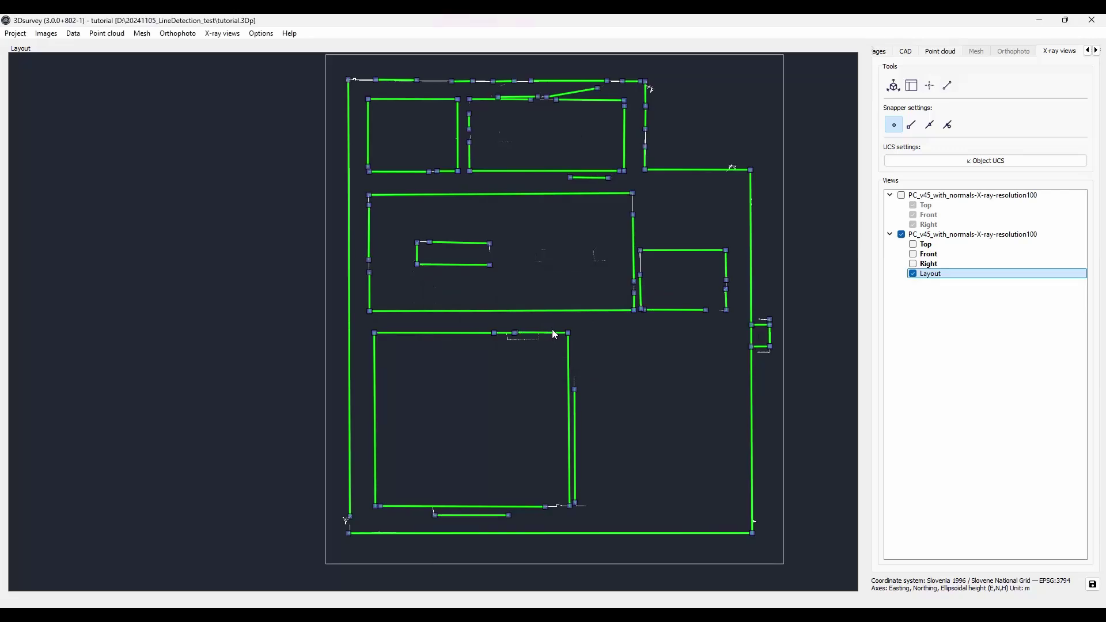
Run Detect lines from the Layout view again, targeting CAD layer 2 with threshold 210.
right_click(931, 278)
click(959, 328)
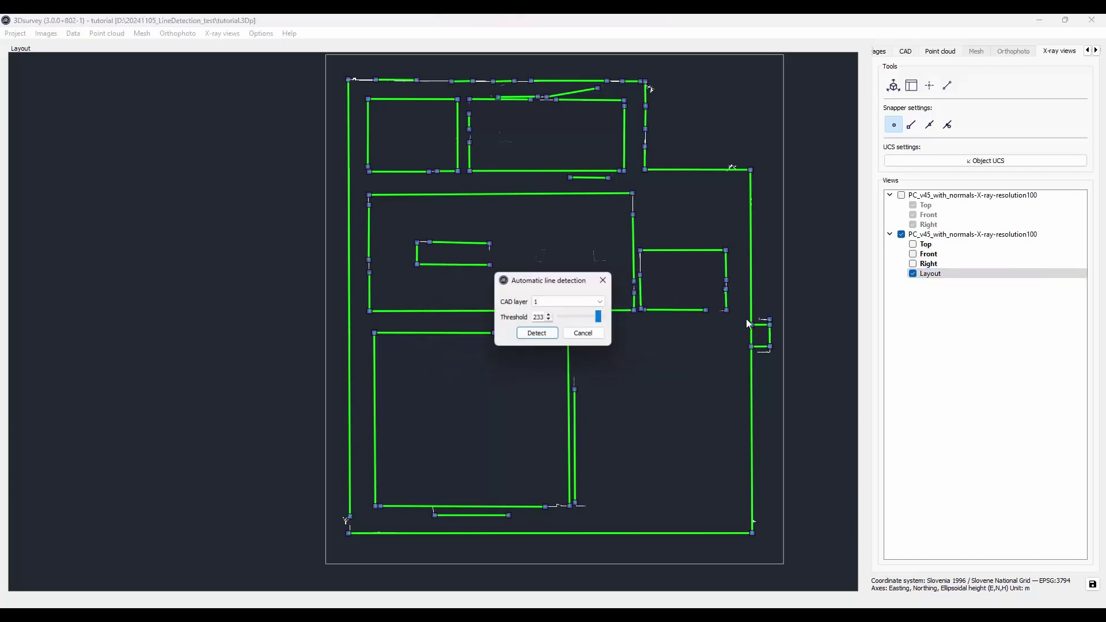
click(578, 302)
click(583, 321)
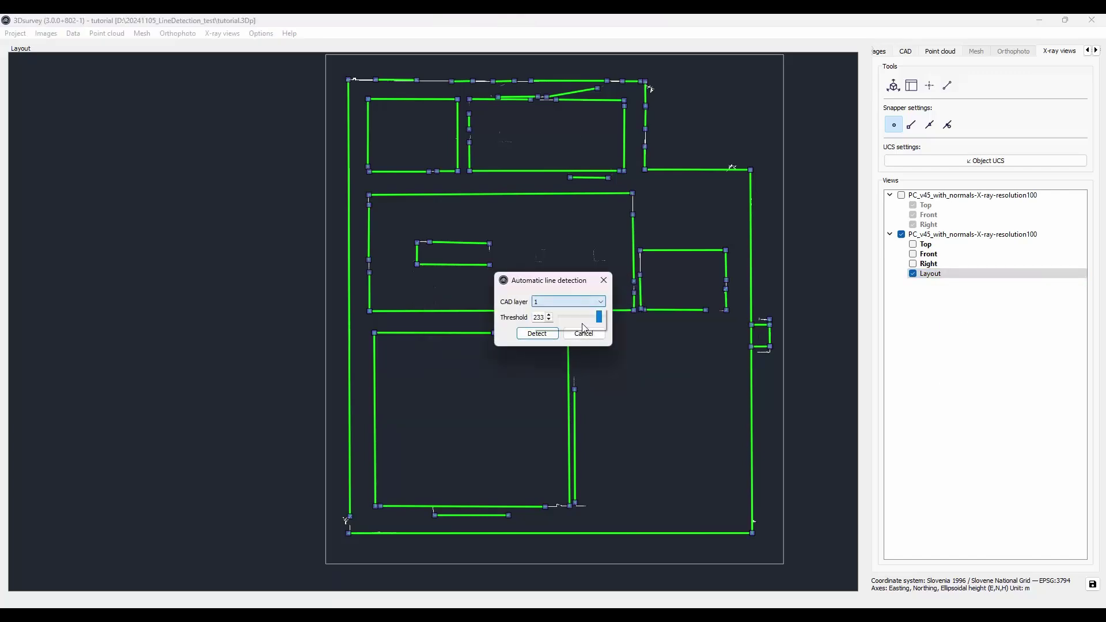
key(Down)
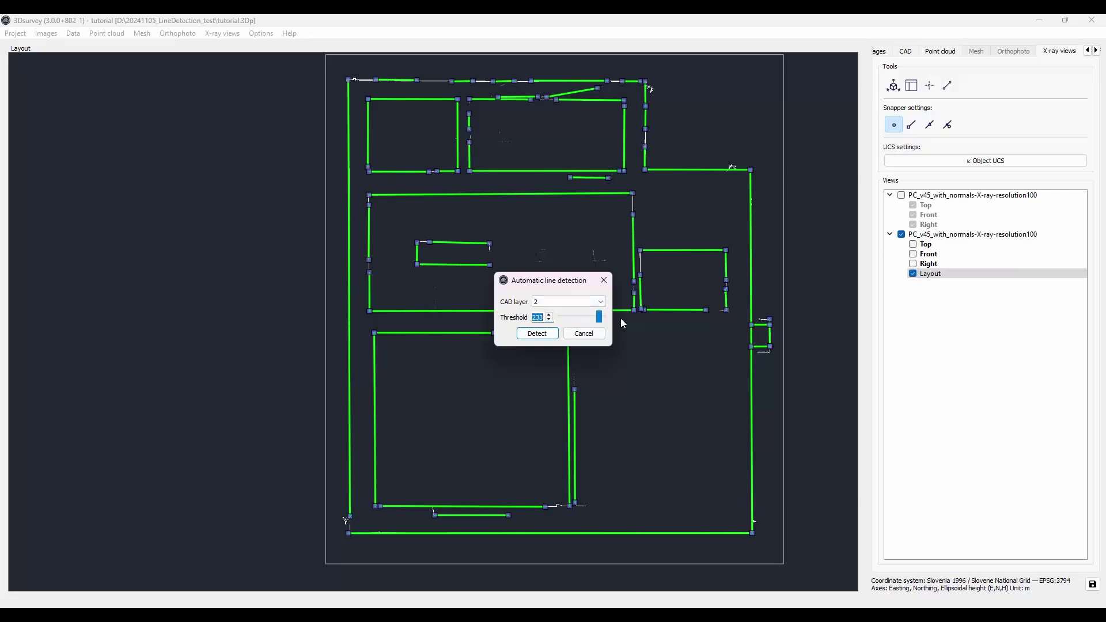
text(210)
click(538, 334)
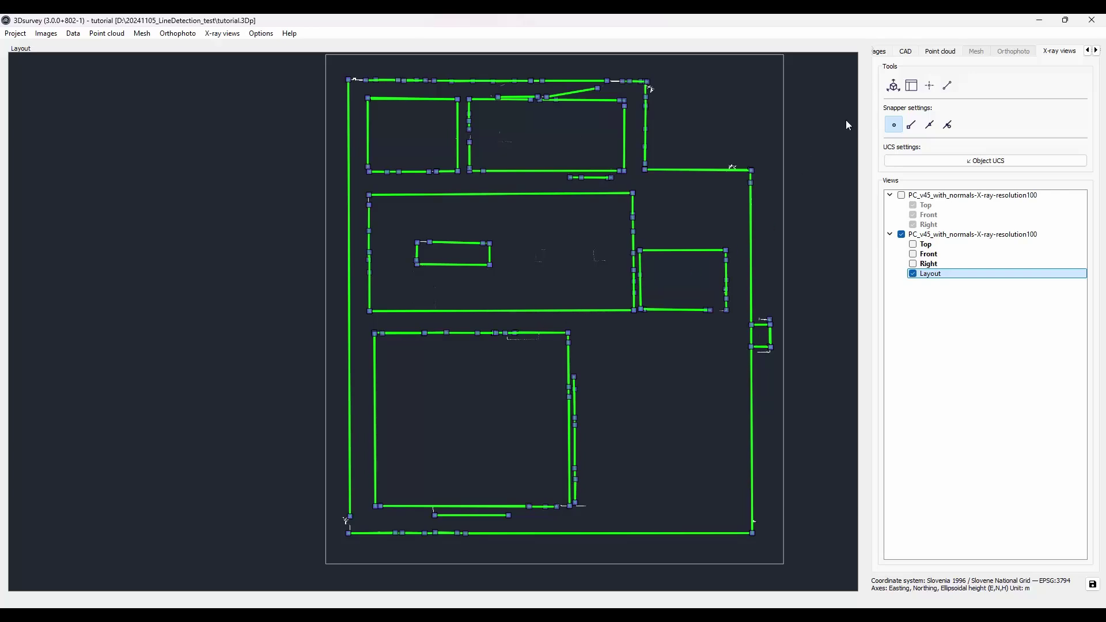
Hide CAD layer 1 and make layer 2 the current layer.
click(908, 55)
click(918, 252)
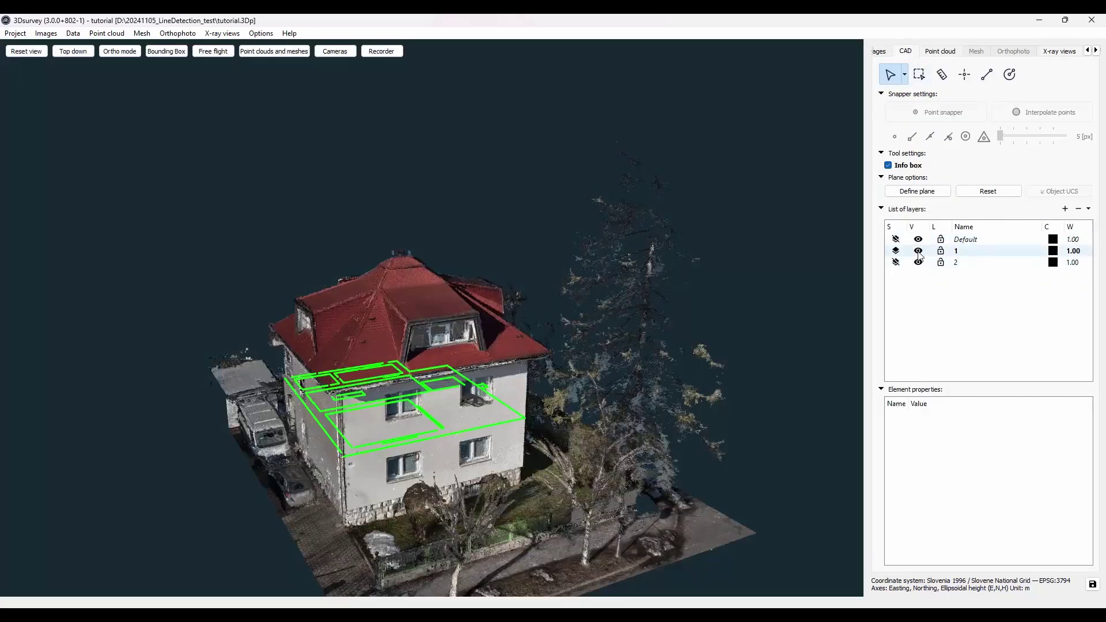
click(918, 251)
click(956, 262)
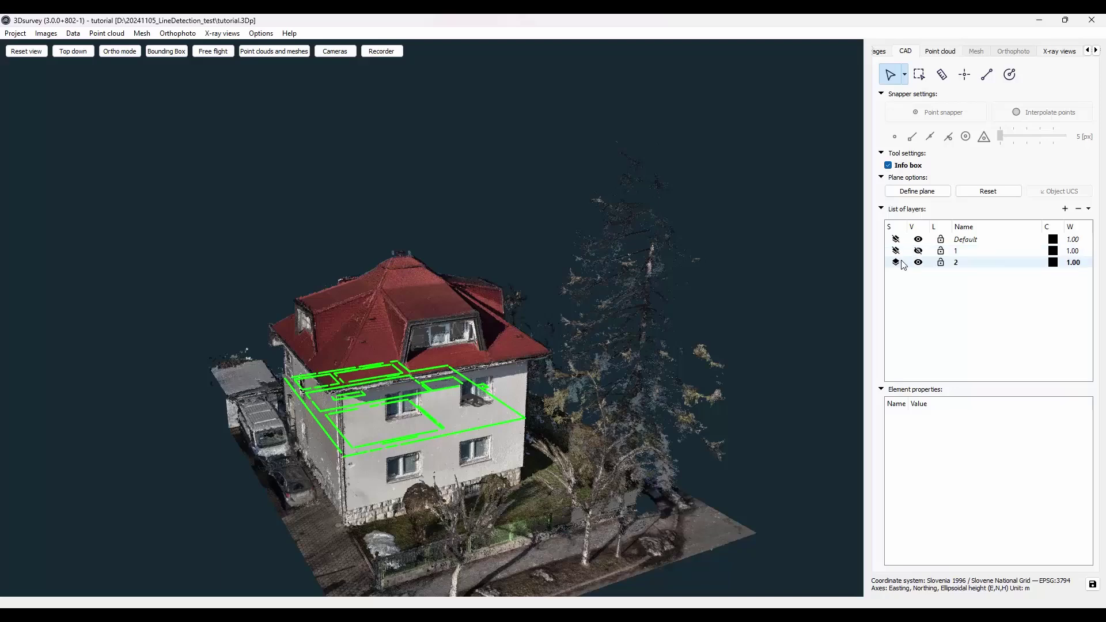
In the floor-plan view, drag the wall line's end to the top-right corner, then return to 3D.
click(1058, 52)
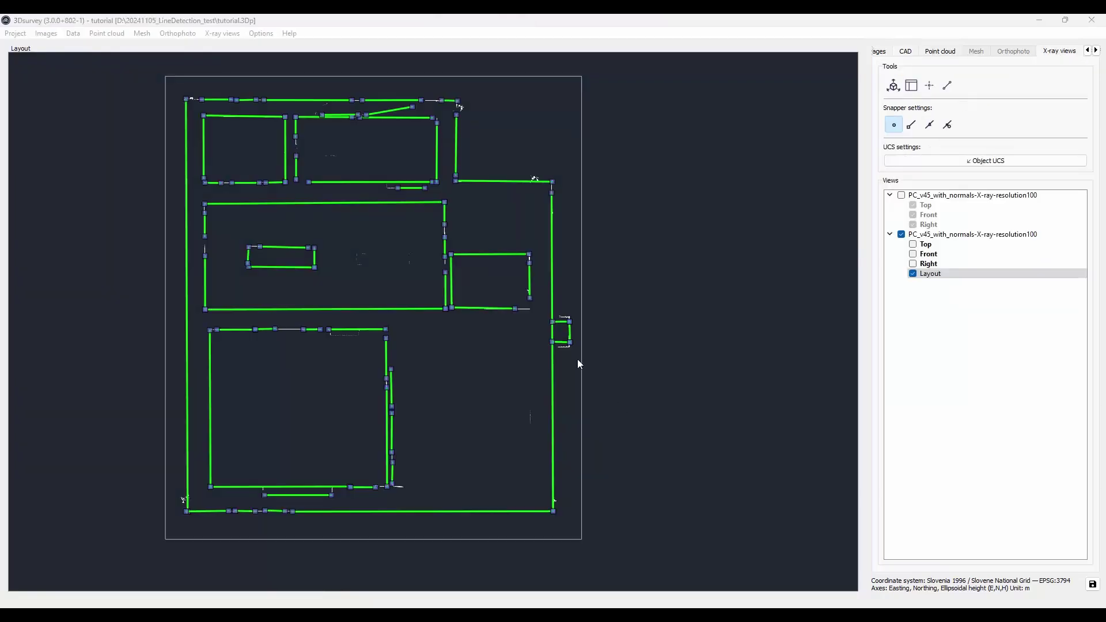
scroll(532, 185, up, 6)
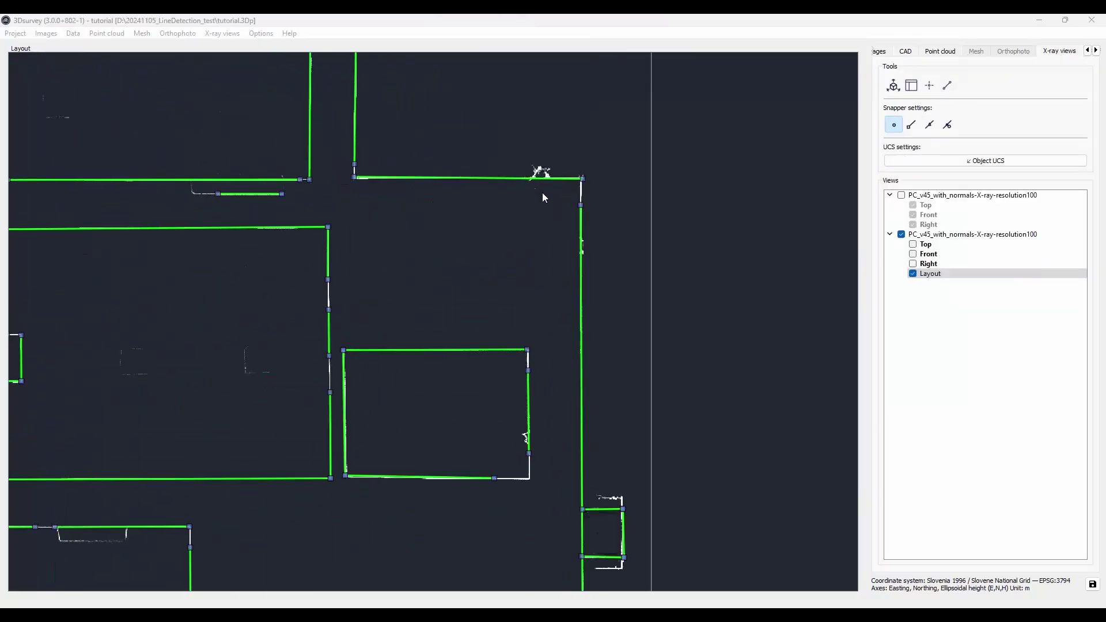
drag(609, 204, 616, 120)
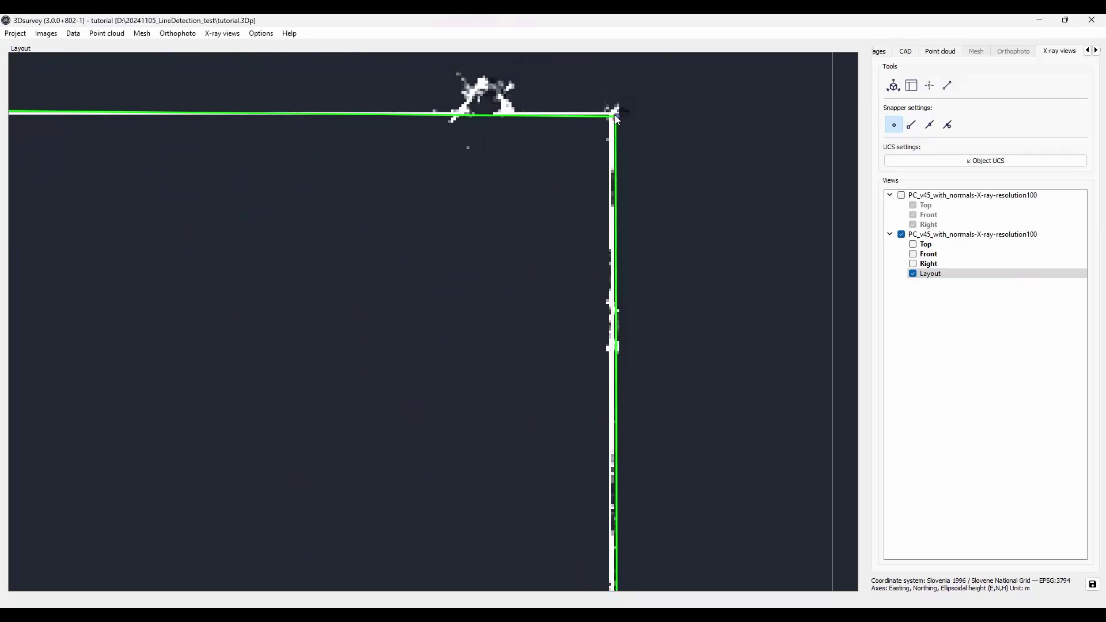
click(906, 52)
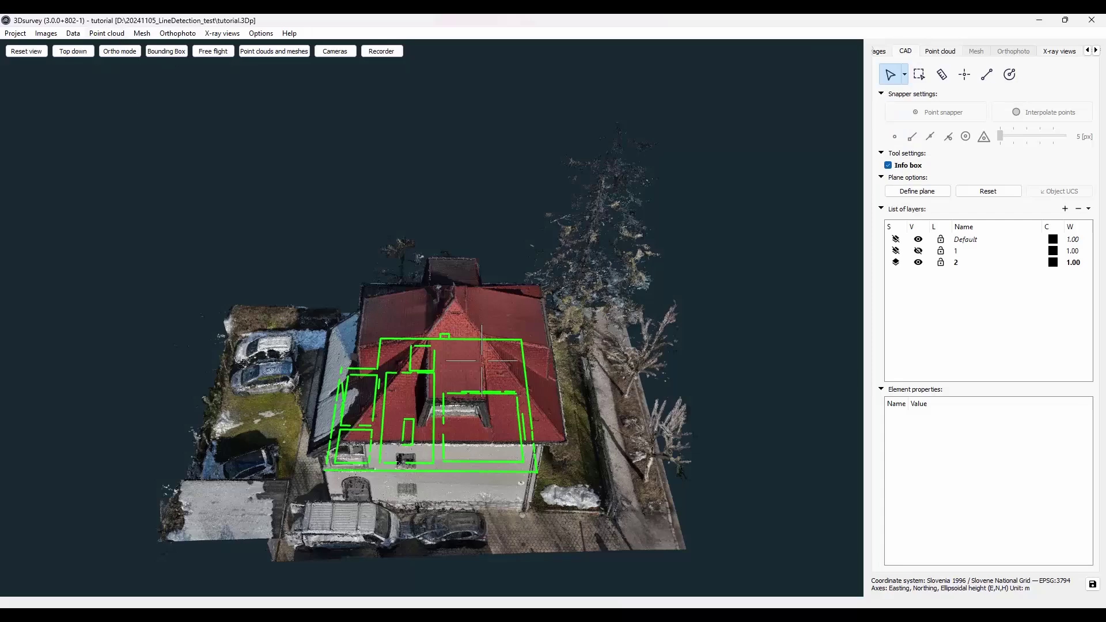
Orbit above the house to check the green wall lines, then open the Data menu.
drag(323, 242, 581, 359)
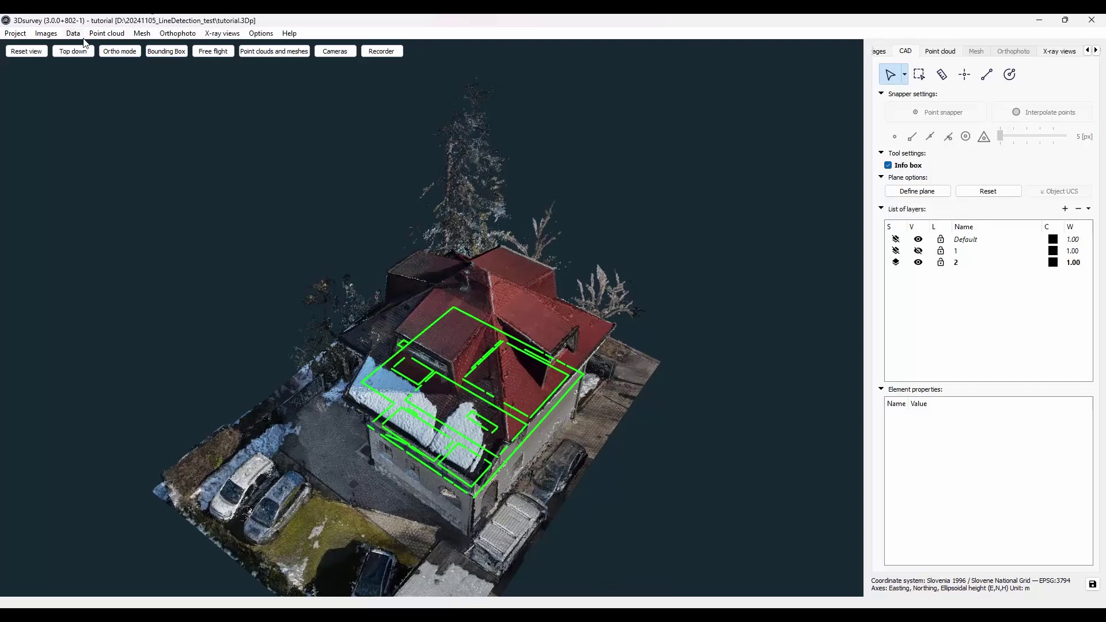
click(76, 35)
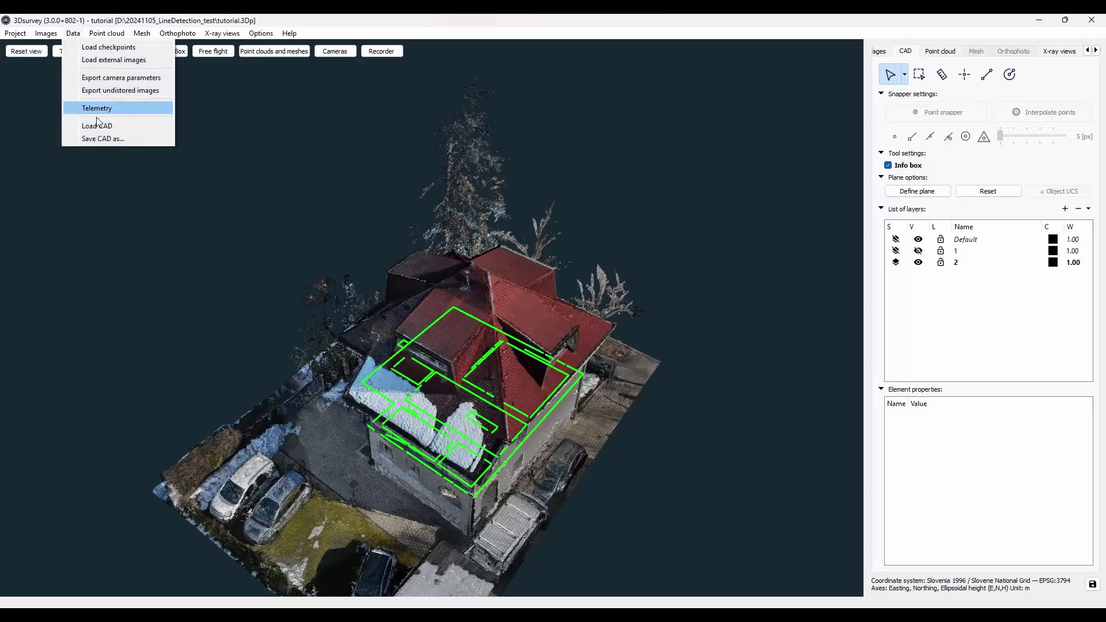